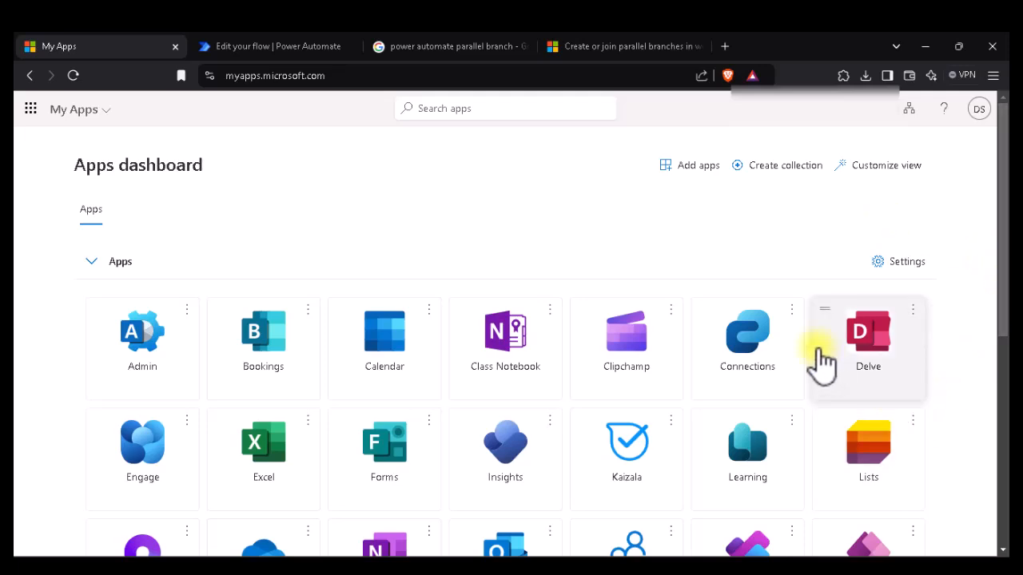
Step: Switch from My Apps to the B5.png parallel-branch diagram in Photos
click(706, 567)
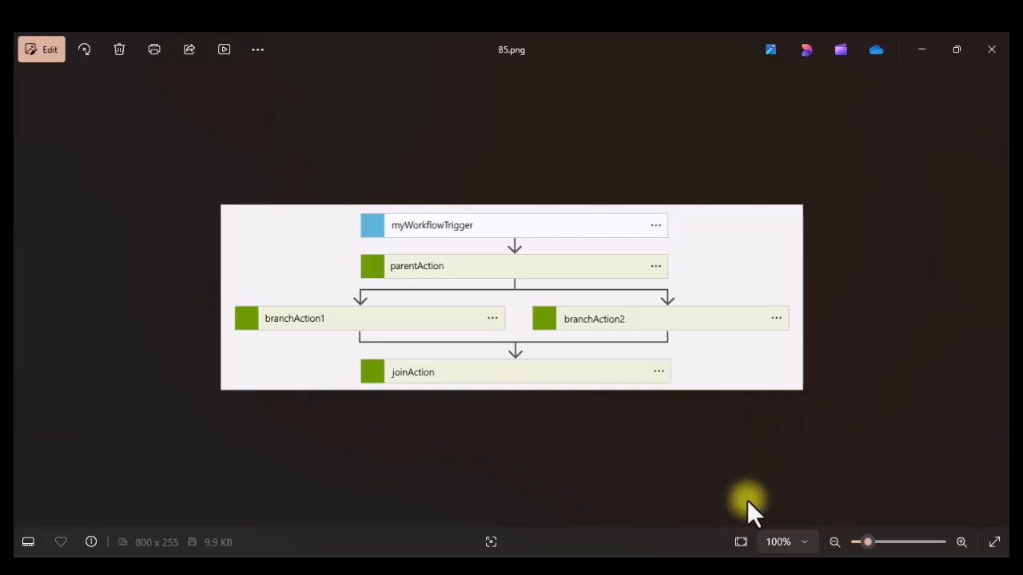
Step: Fit the B5.png diagram to the window, then return to the Branching PowerApps flow
click(739, 544)
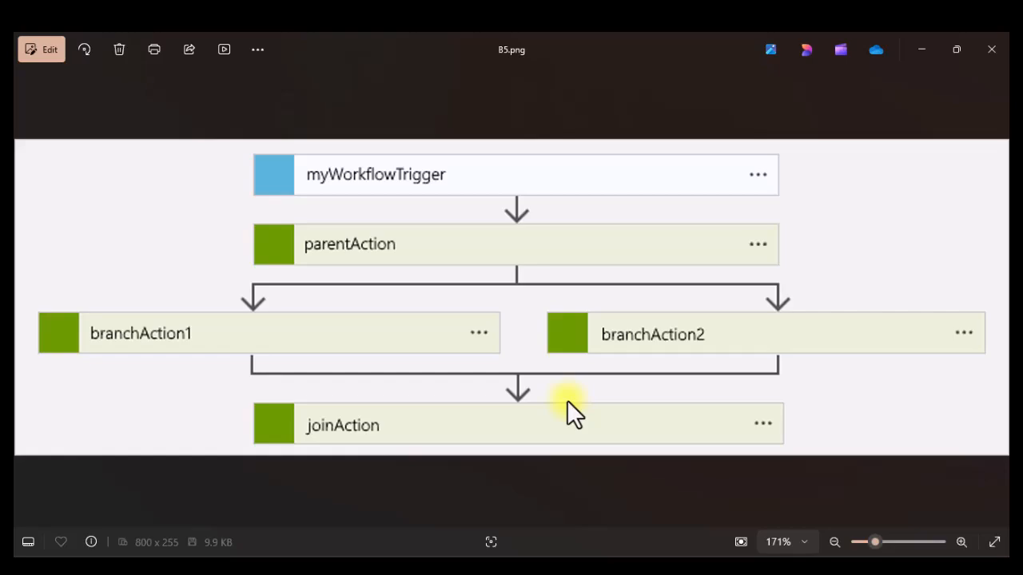
key(alt+Tab)
scroll(493, 335, down, 1)
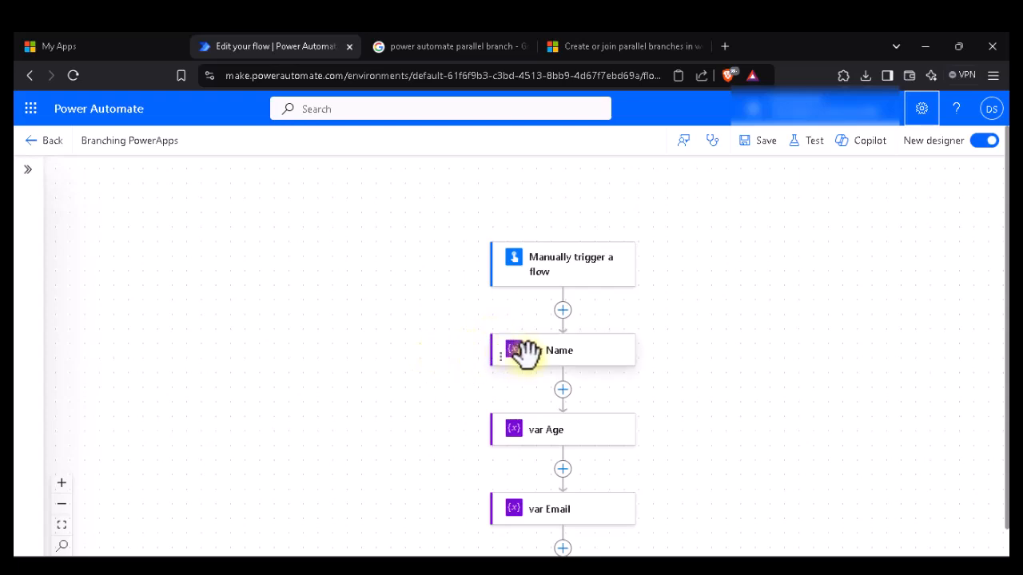
click(577, 280)
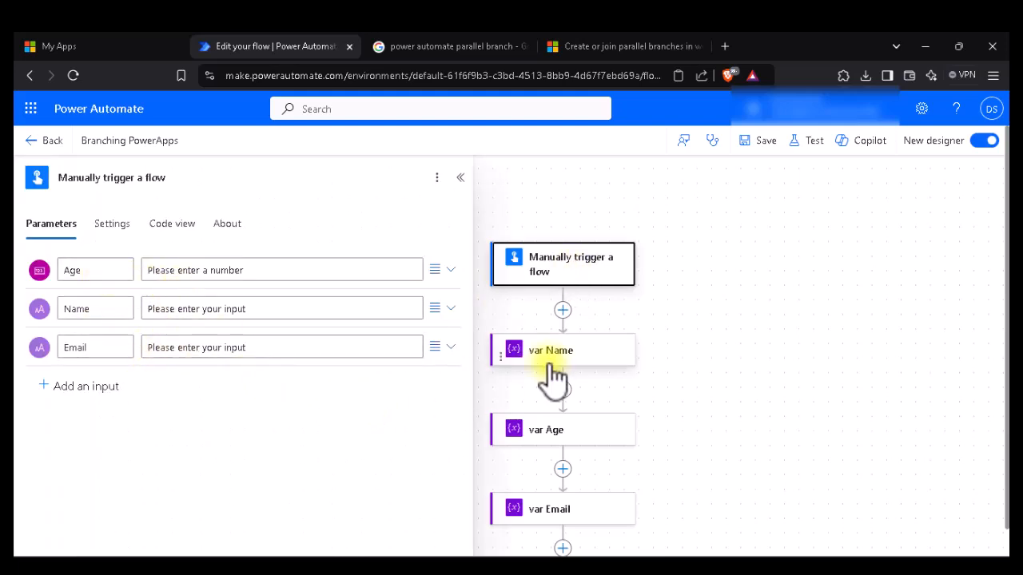
click(461, 178)
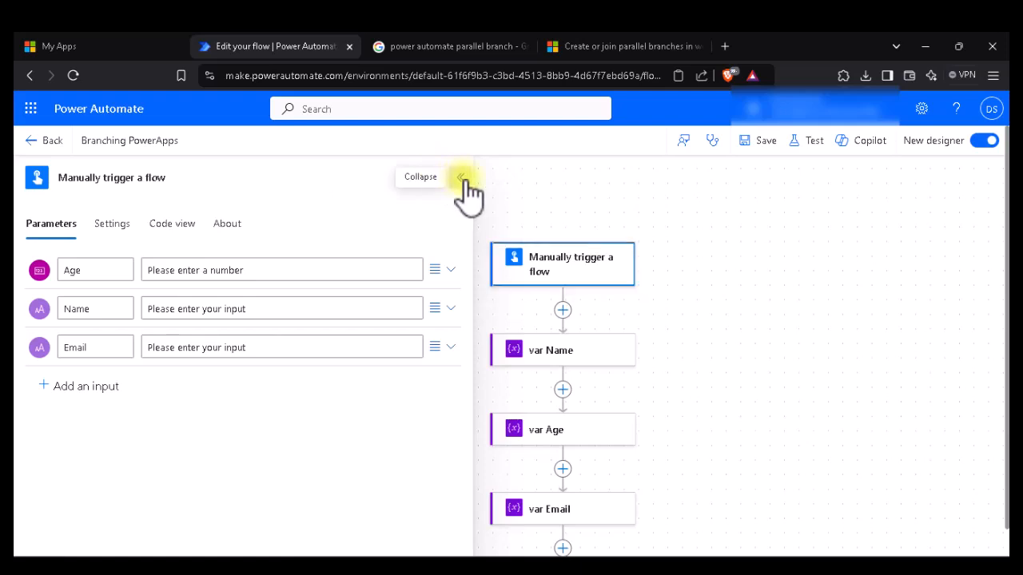
scroll(537, 302, down, 2)
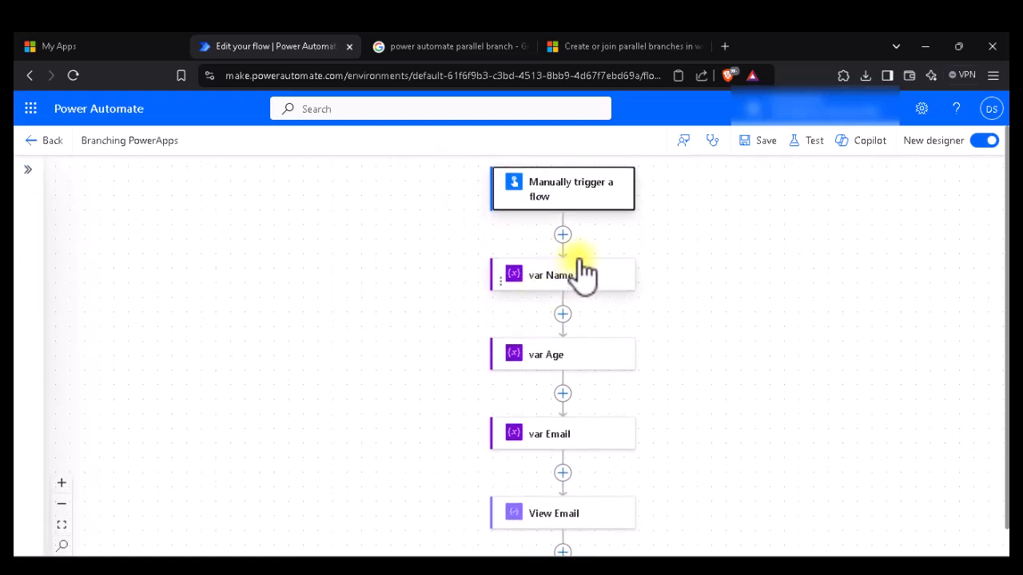
click(574, 286)
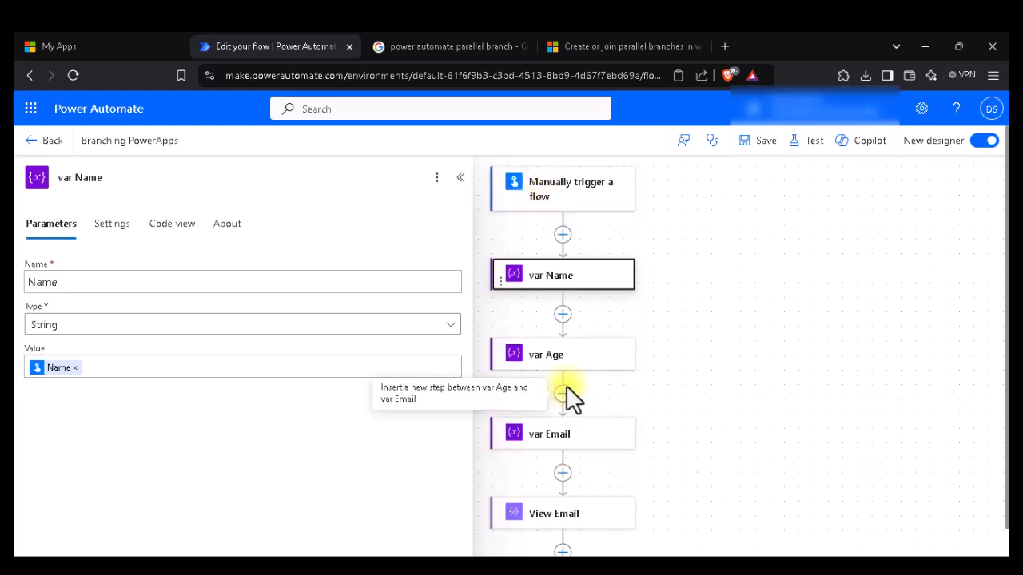
scroll(566, 386, down, 1)
click(565, 297)
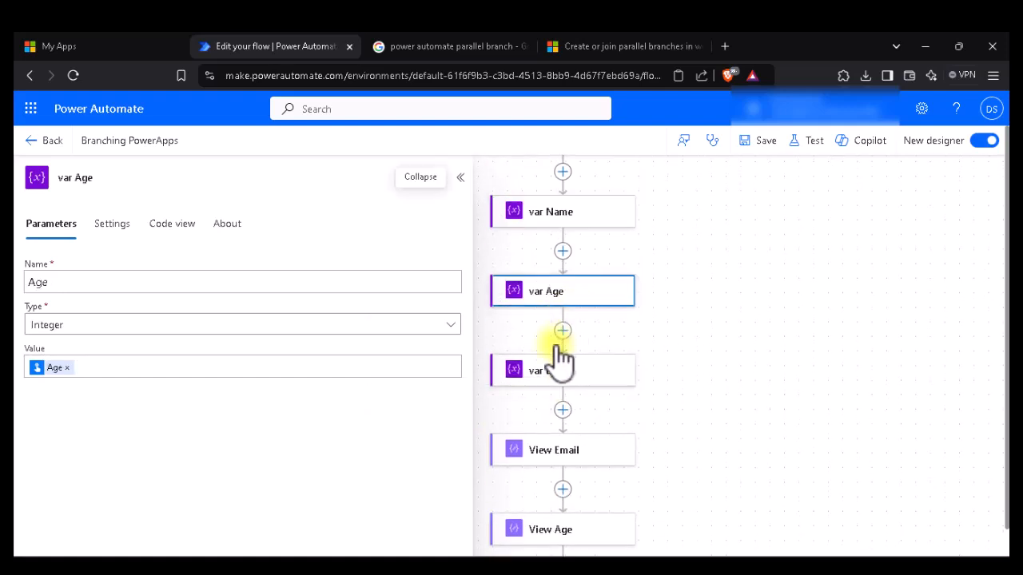
click(612, 383)
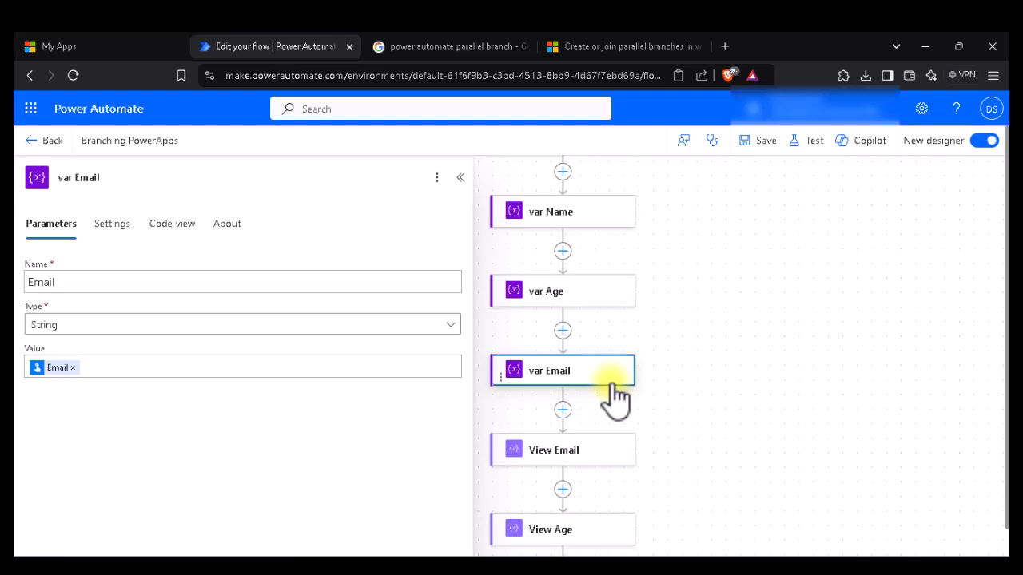
scroll(615, 396, down, 1)
scroll(614, 375, down, 1)
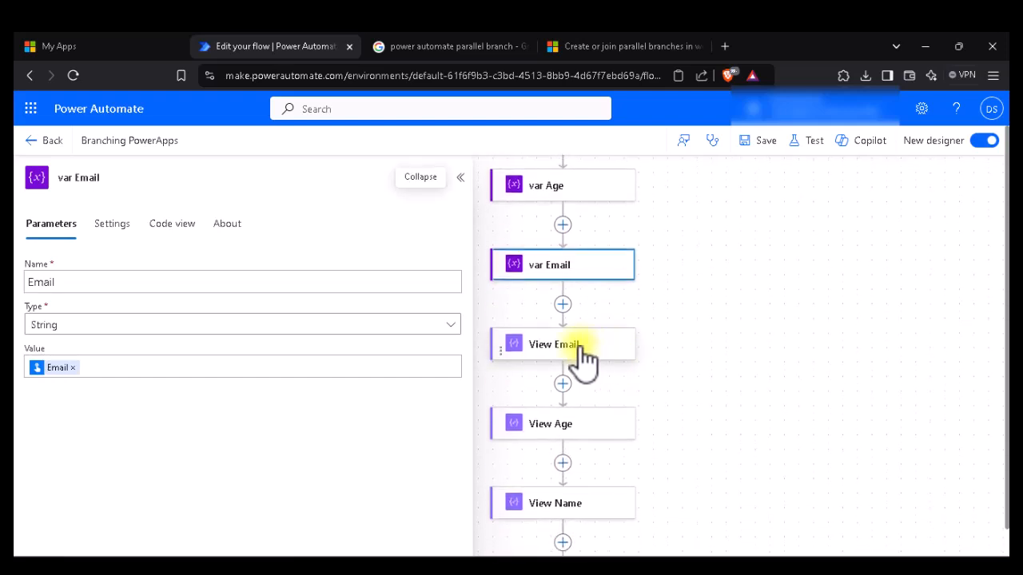
click(583, 351)
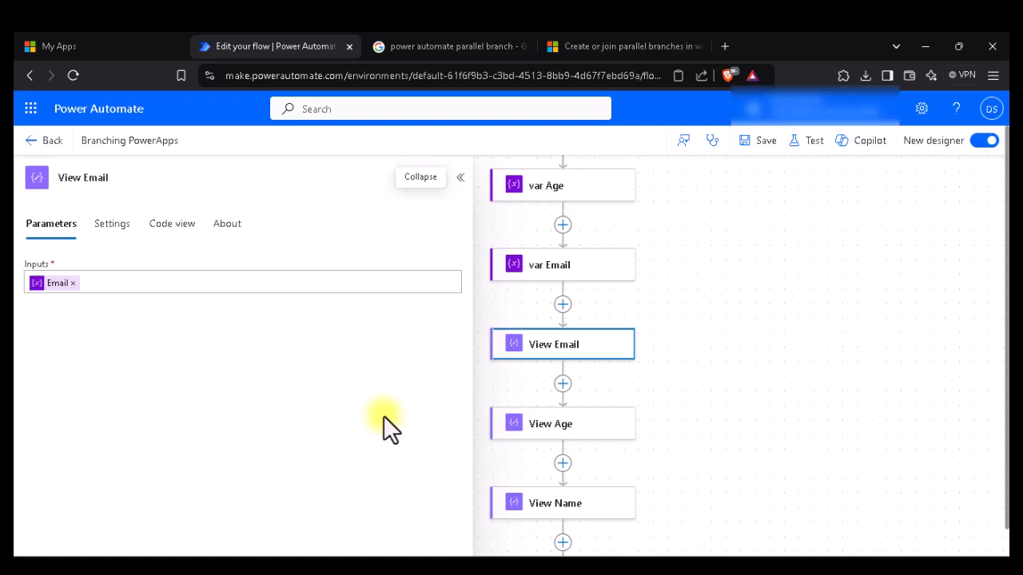
scroll(658, 384, down, 1)
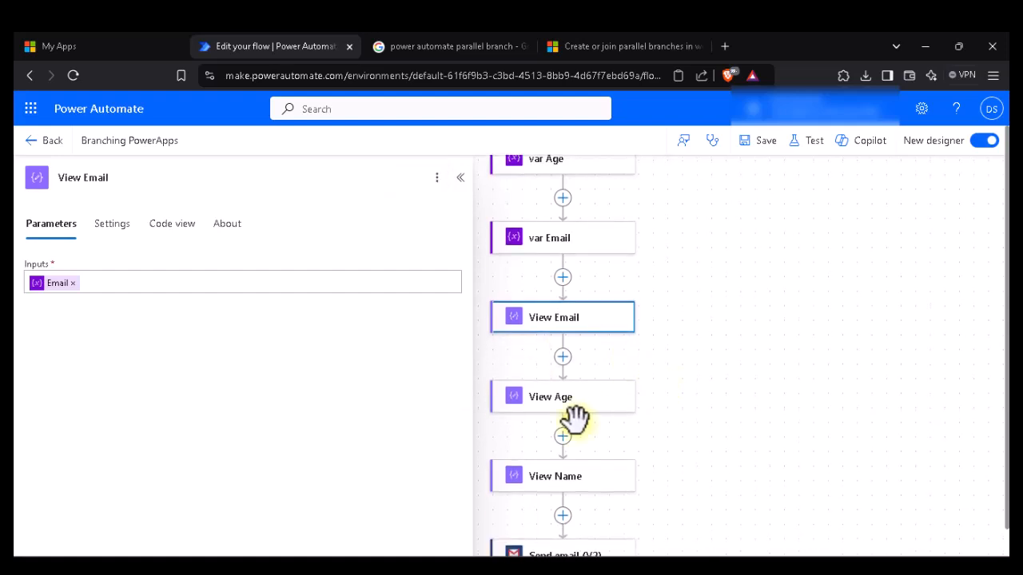
scroll(575, 417, down, 4)
scroll(576, 417, down, 1)
click(569, 455)
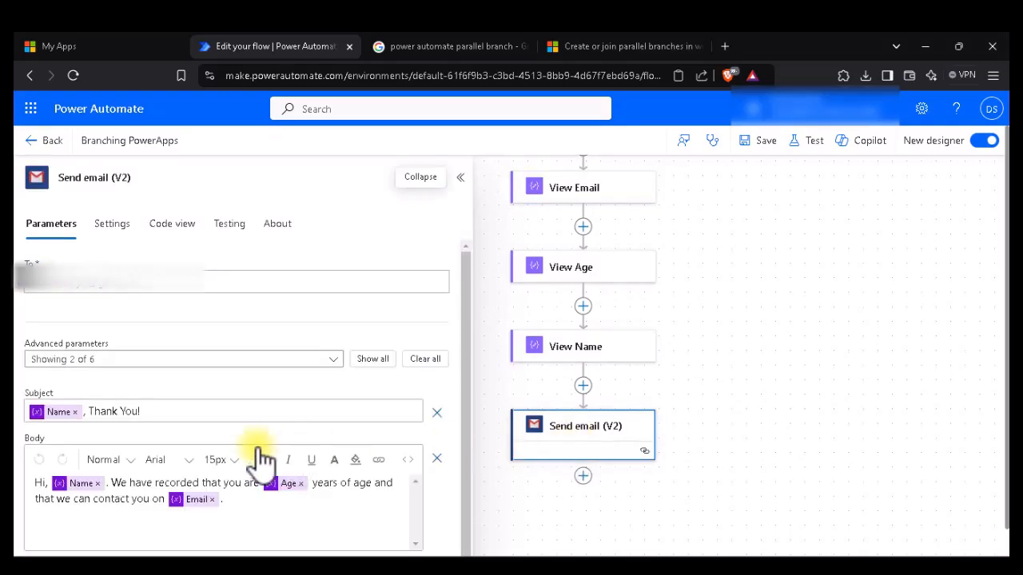
click(457, 178)
scroll(651, 242, up, 5)
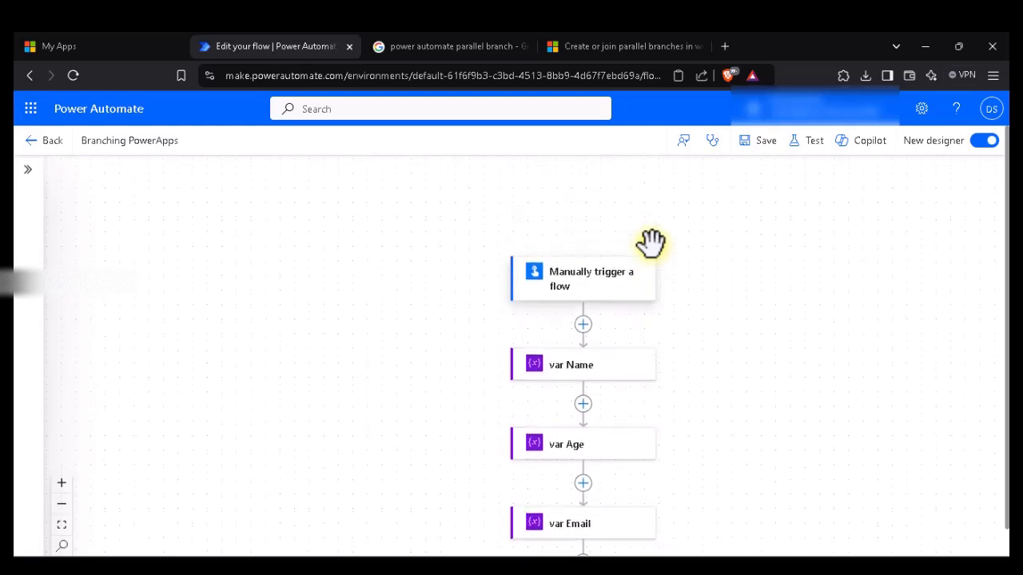
scroll(652, 243, down, 1)
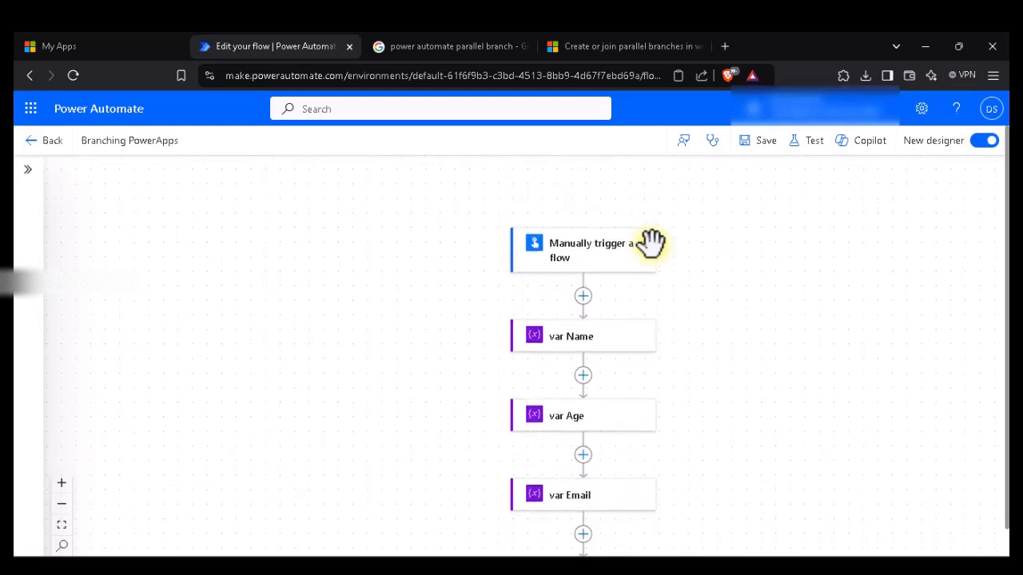
scroll(651, 242, down, 1)
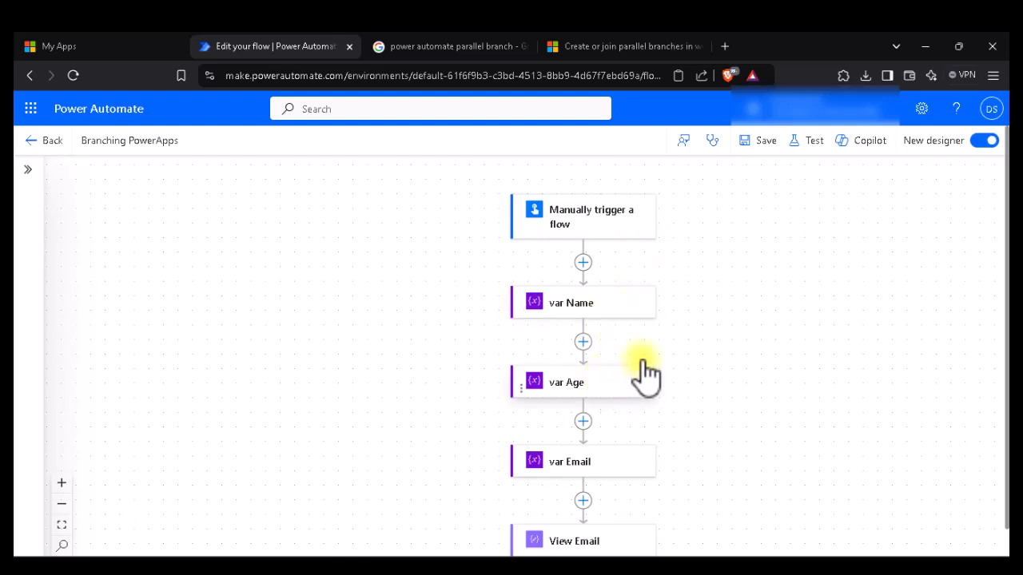
scroll(641, 479, down, 1)
scroll(640, 479, down, 1)
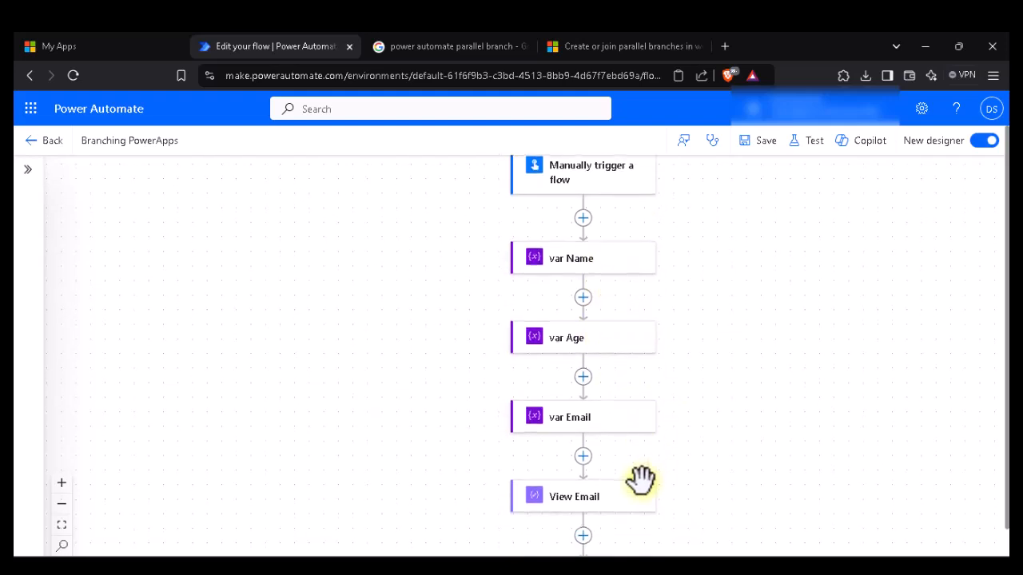
scroll(641, 480, down, 1)
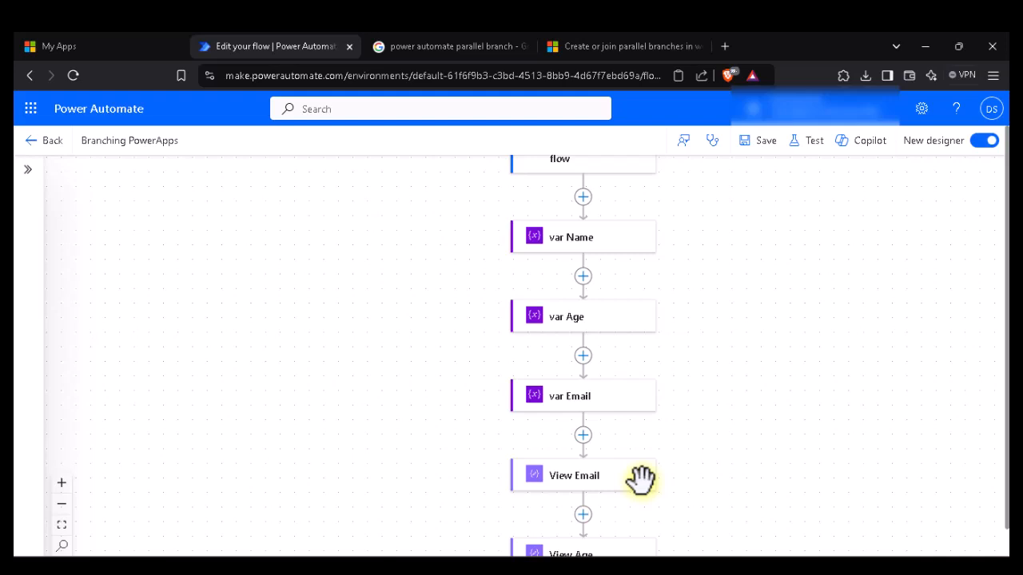
scroll(641, 479, down, 2)
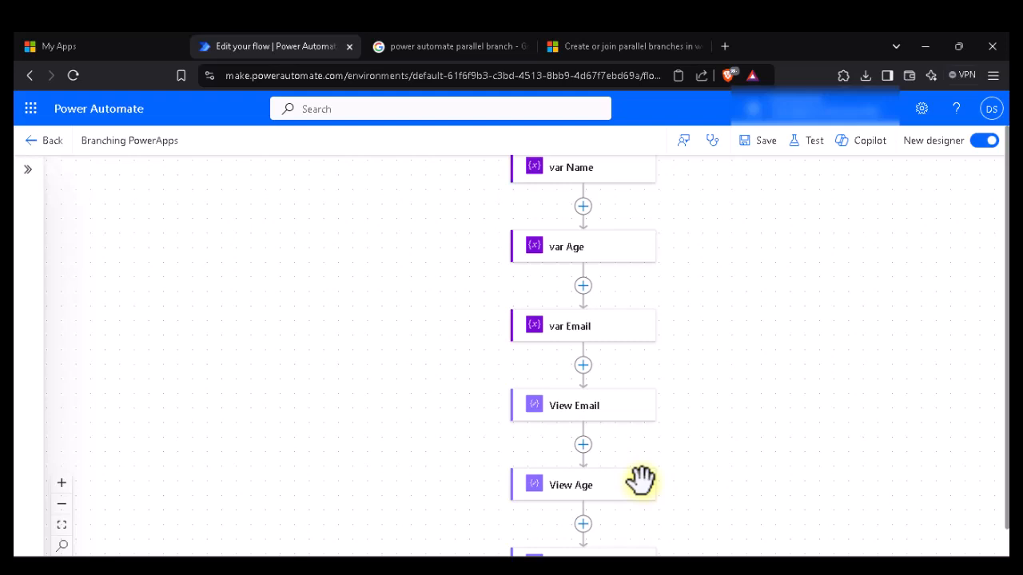
scroll(641, 480, up, 3)
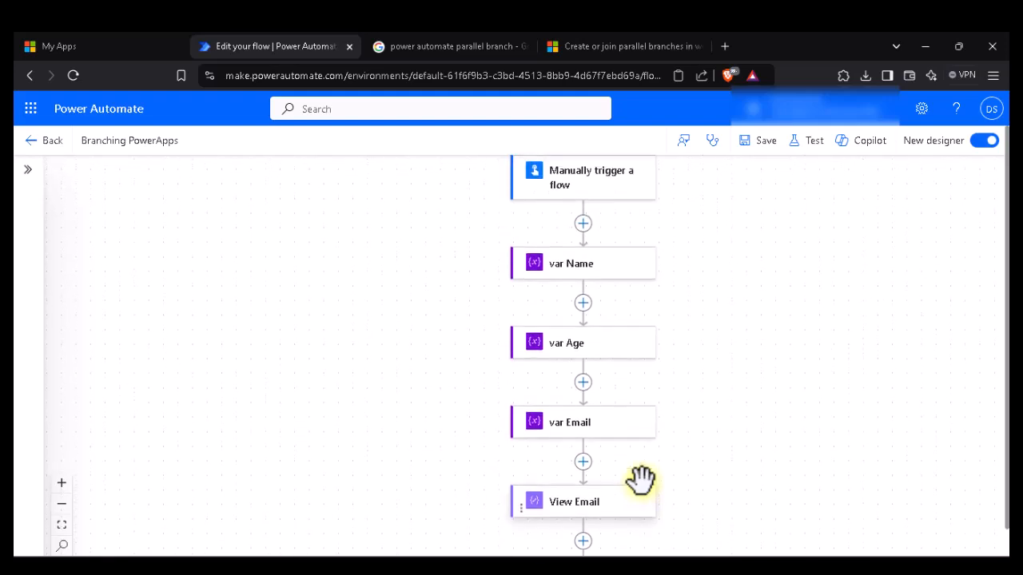
scroll(641, 480, down, 2)
scroll(641, 479, down, 4)
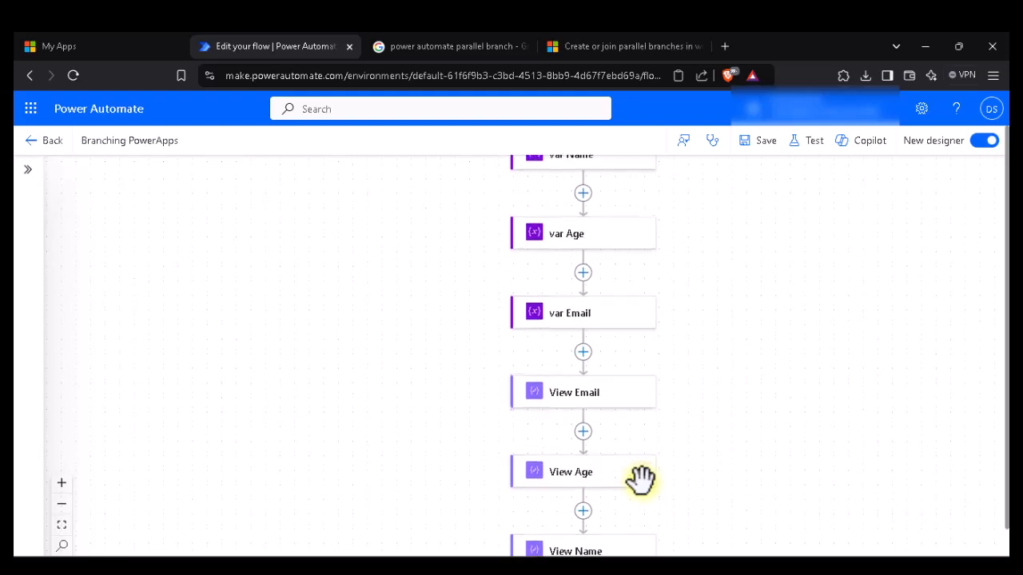
scroll(641, 480, up, 3)
scroll(641, 480, up, 4)
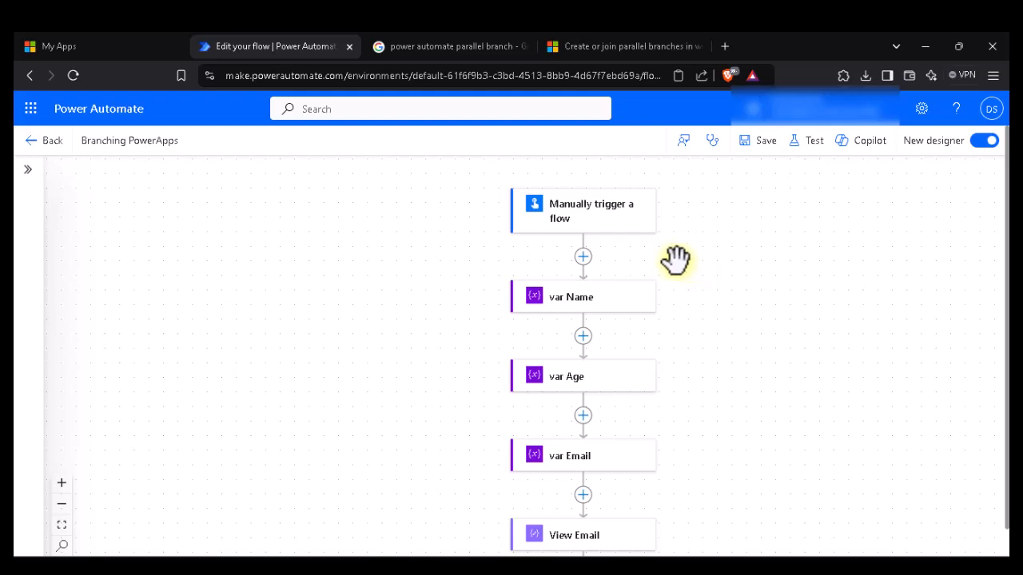
Step: Add a parallel branch with Create an approval after the trigger and move var Age beneath it
click(584, 257)
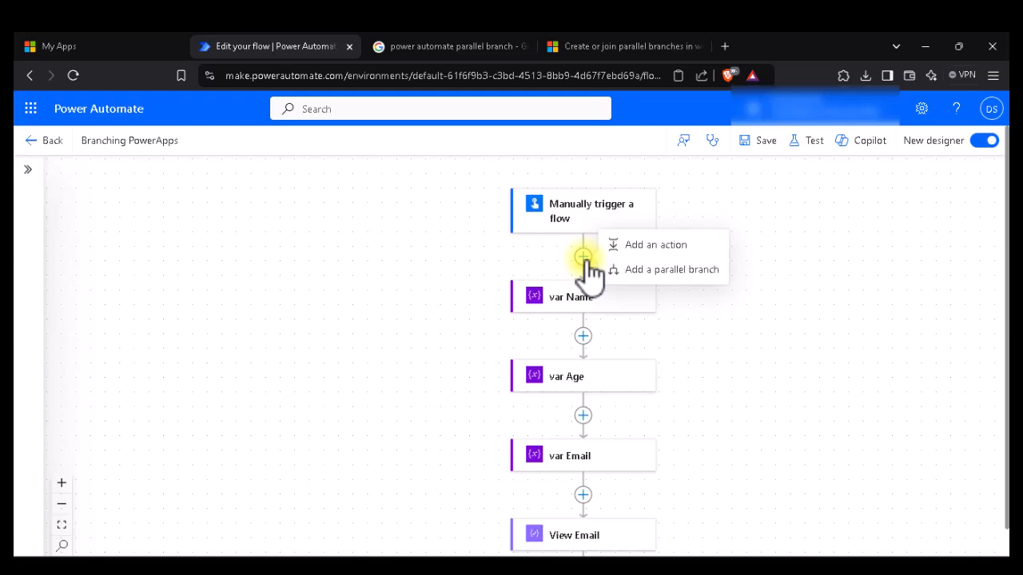
click(646, 274)
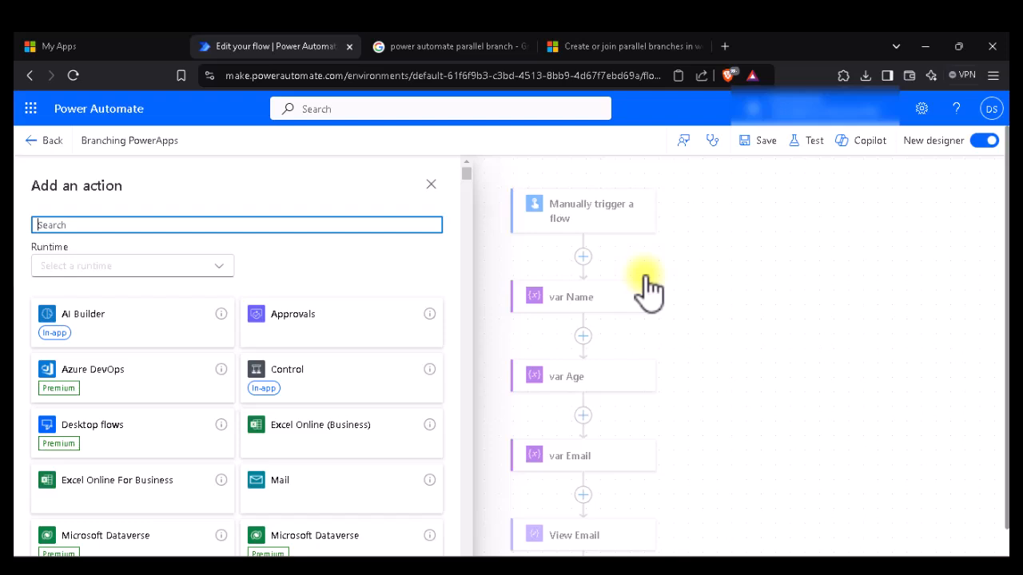
scroll(392, 389, down, 1)
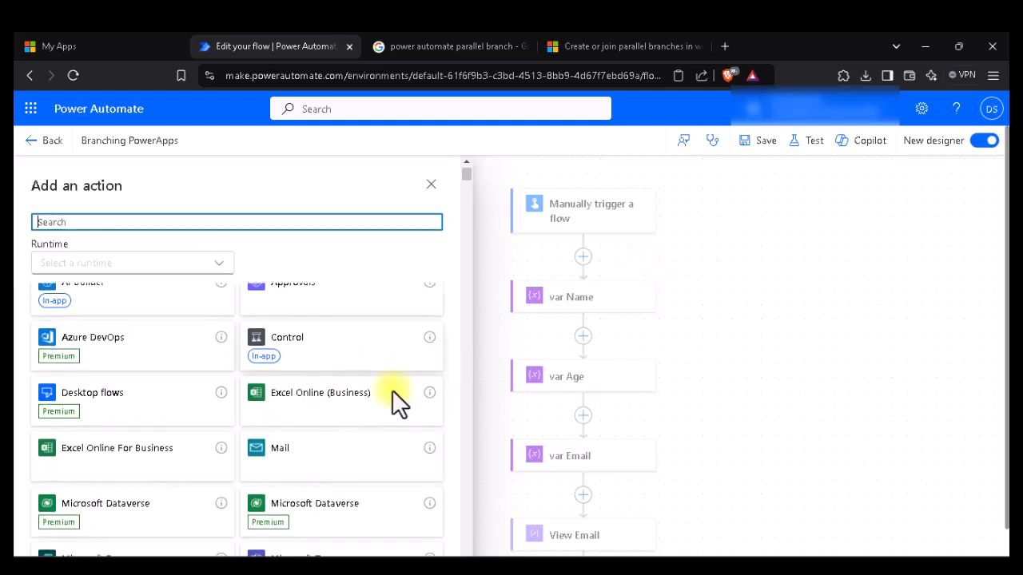
scroll(392, 390, up, 2)
click(349, 316)
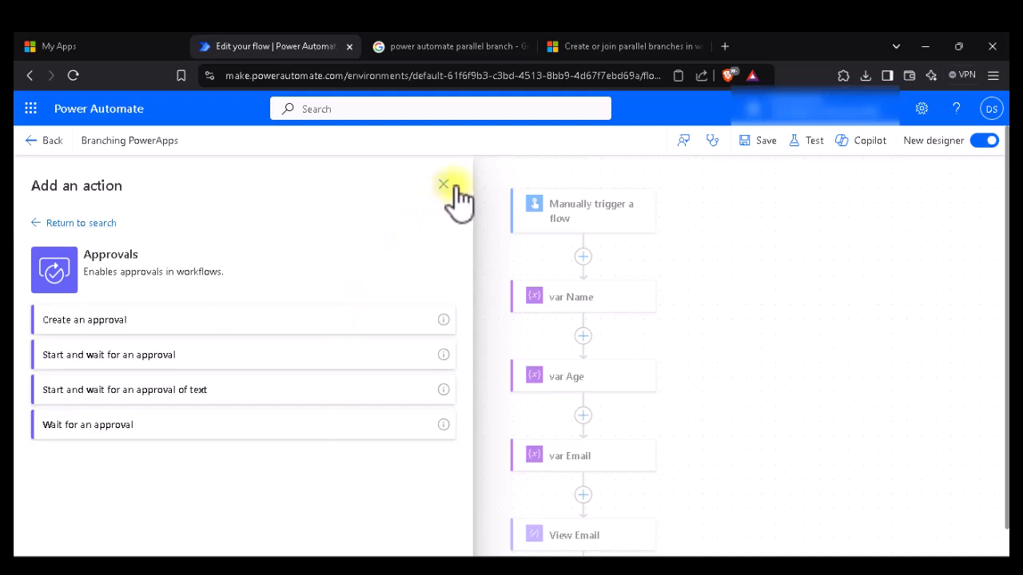
click(232, 323)
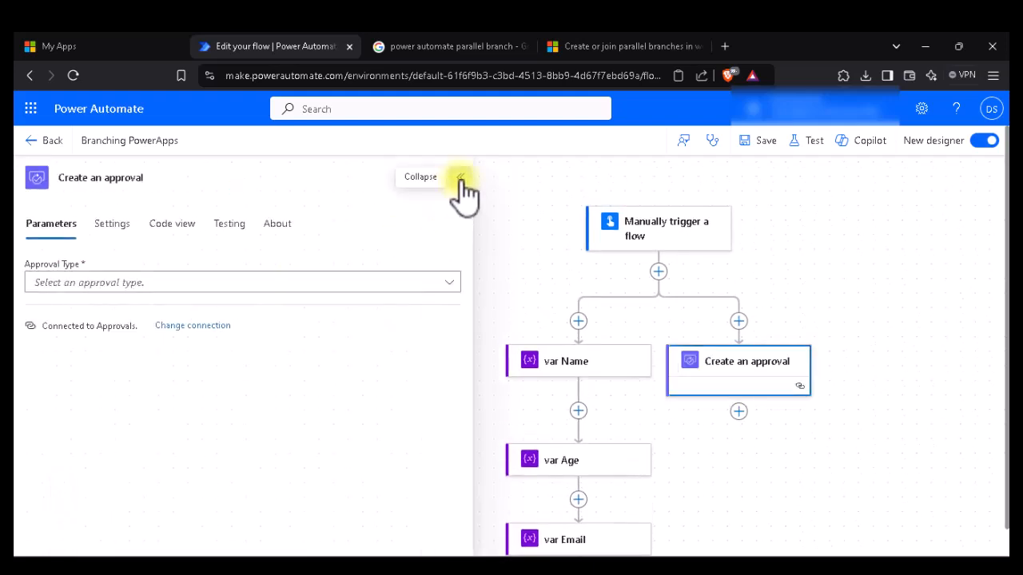
click(461, 181)
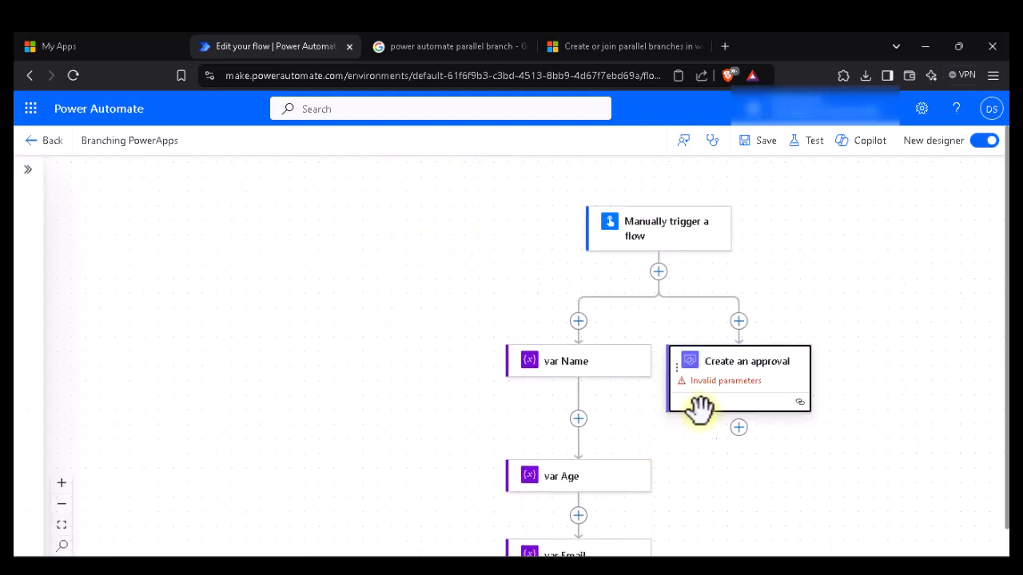
drag(585, 492, 738, 441)
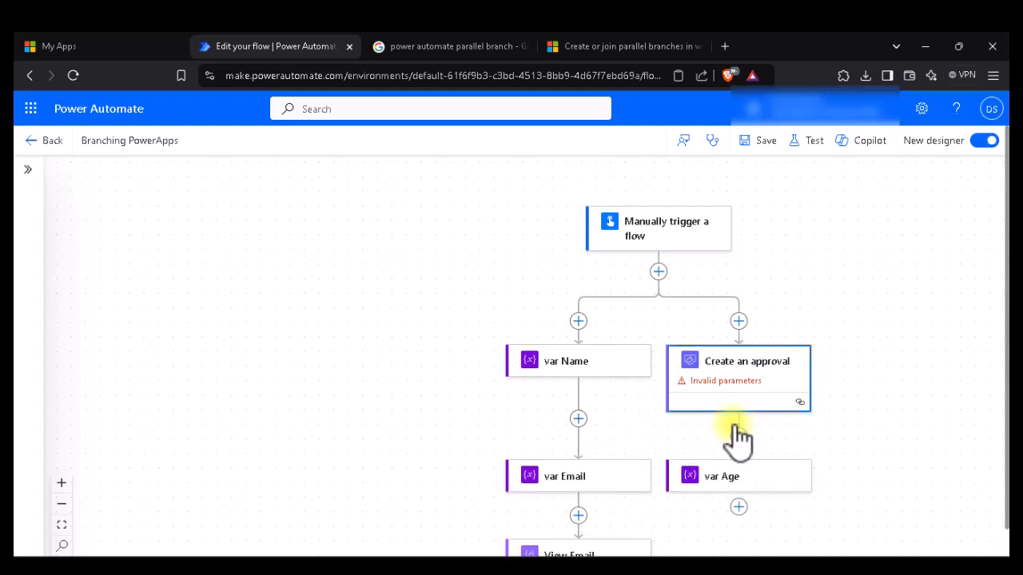
Step: Add another parallel branch containing a Create an approval step
click(739, 323)
click(790, 336)
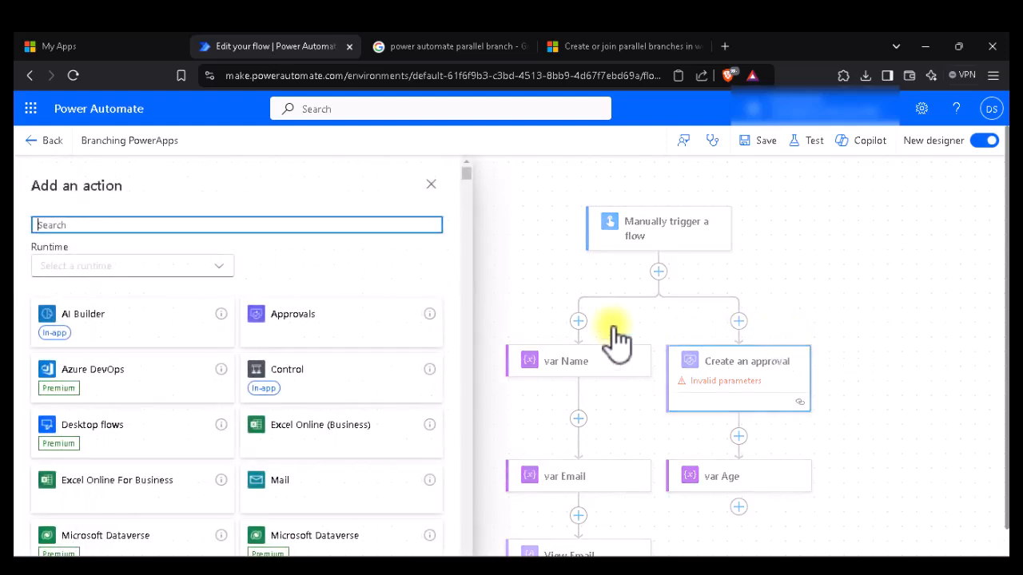
click(372, 321)
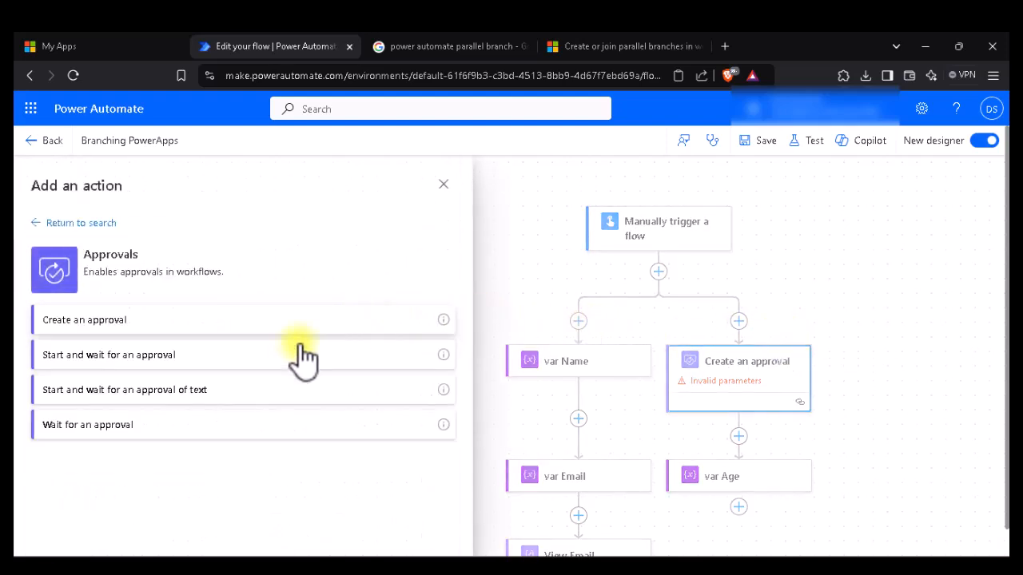
click(335, 317)
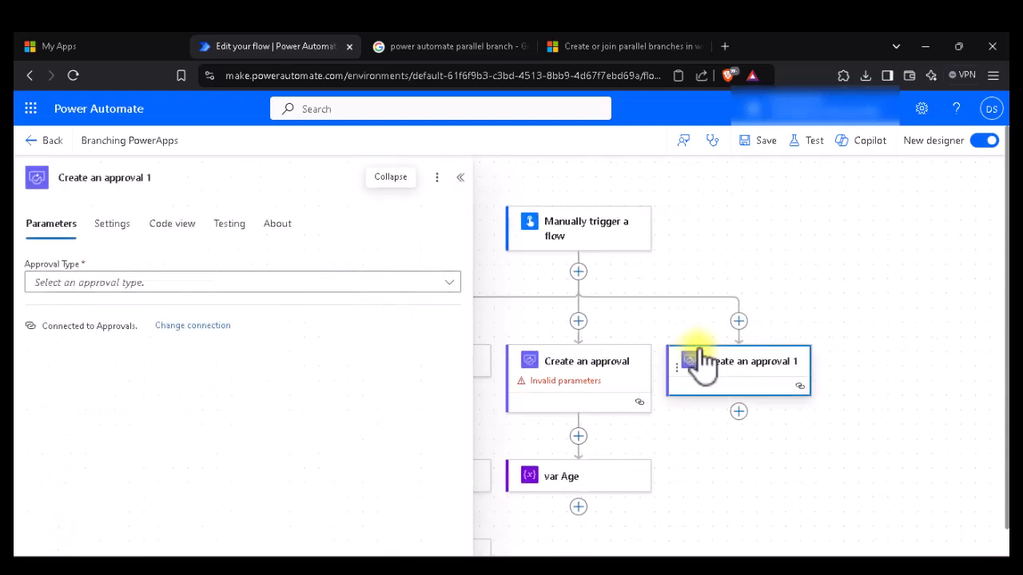
Step: Delete both Create an approval and Create an approval 1 placeholder steps
click(622, 372)
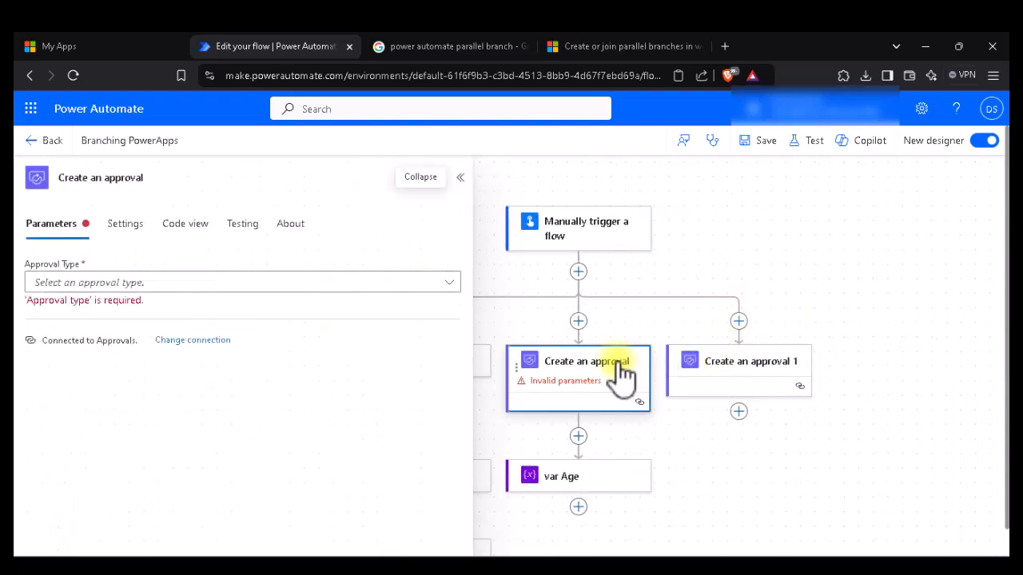
right_click(622, 368)
click(657, 376)
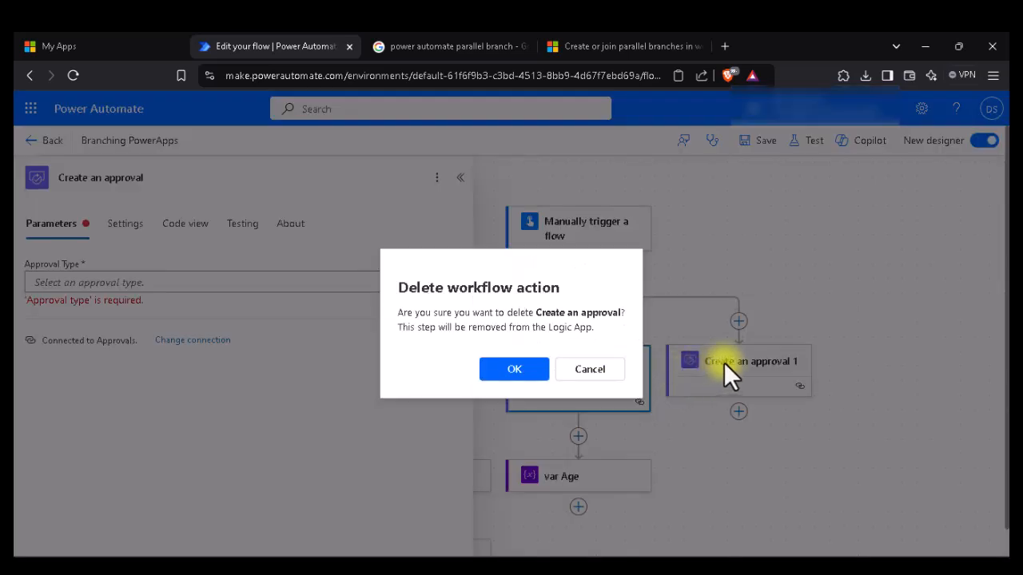
click(513, 369)
click(724, 370)
right_click(726, 366)
click(751, 376)
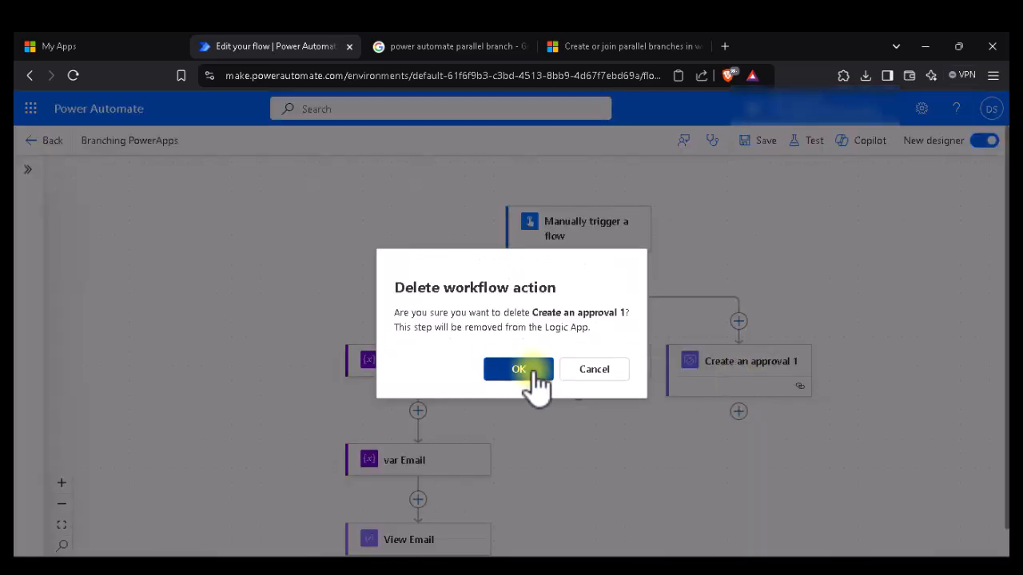
click(529, 372)
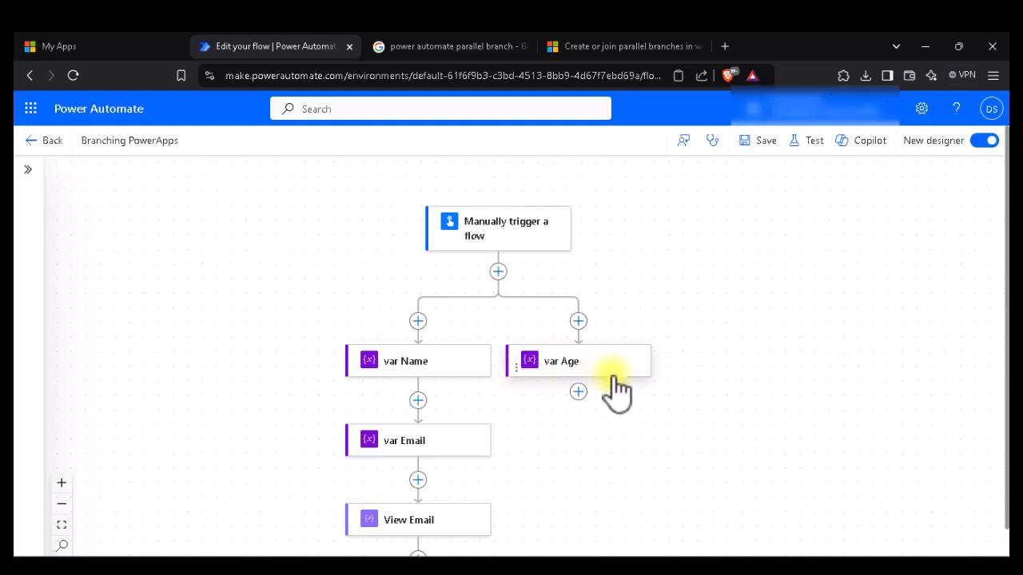
Step: Add a new parallel branch beside var Age with a Create an approval step
click(578, 321)
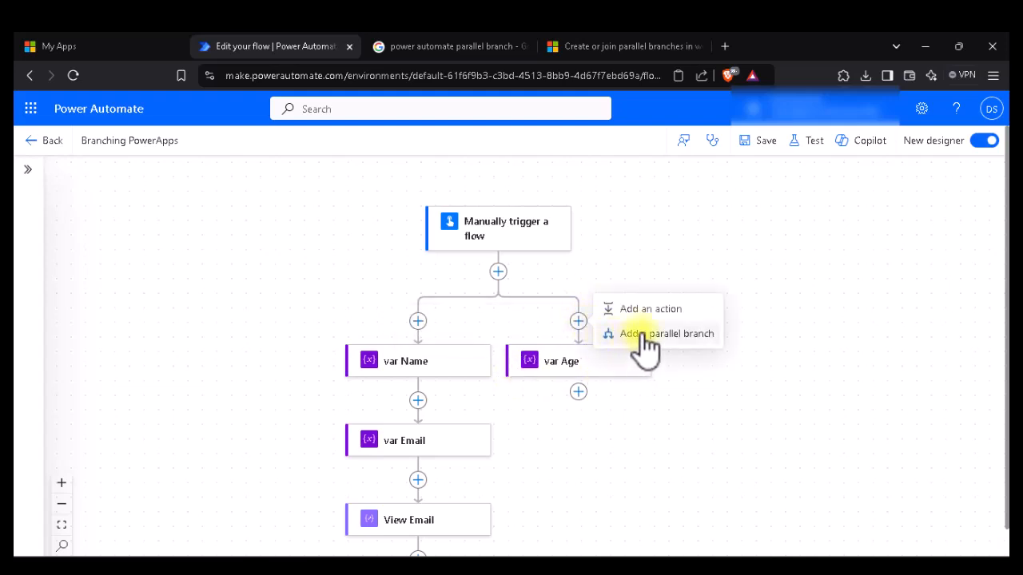
click(656, 336)
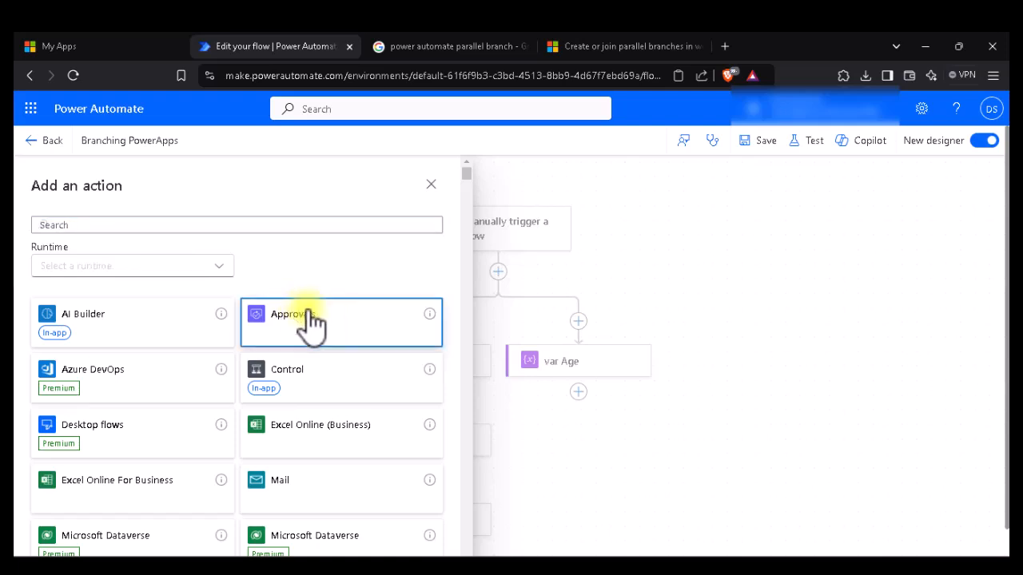
click(308, 322)
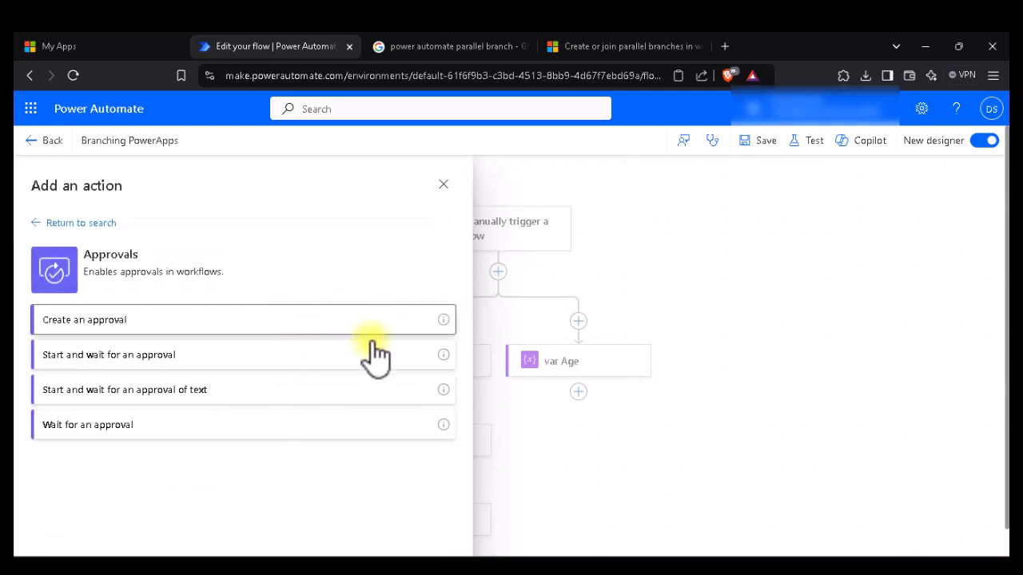
click(355, 323)
Step: Move var Email under the third branch's Create an approval, then delete that placeholder approval
click(832, 194)
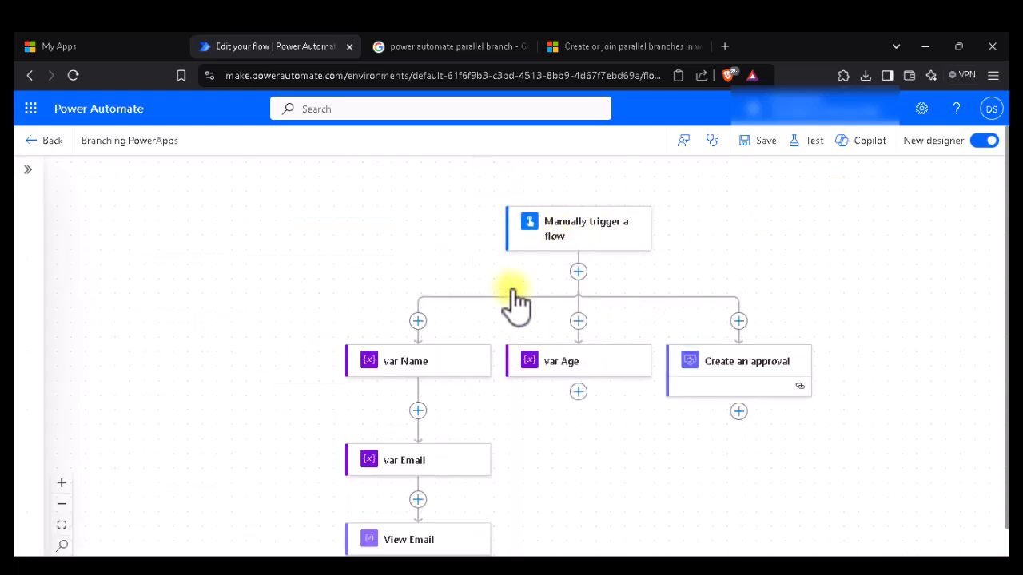
drag(429, 468, 776, 427)
drag(399, 467, 710, 414)
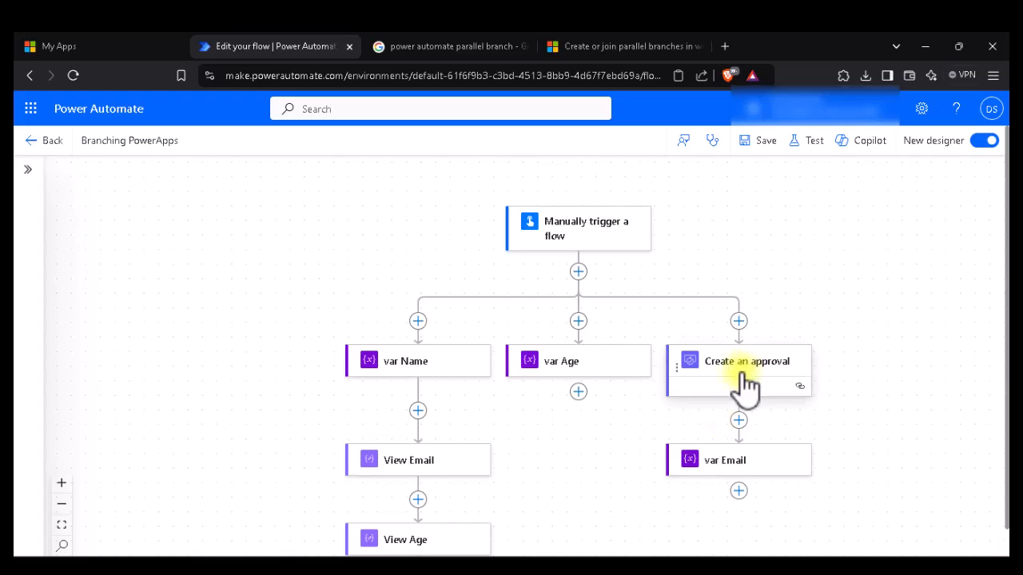
right_click(746, 383)
click(759, 388)
click(535, 371)
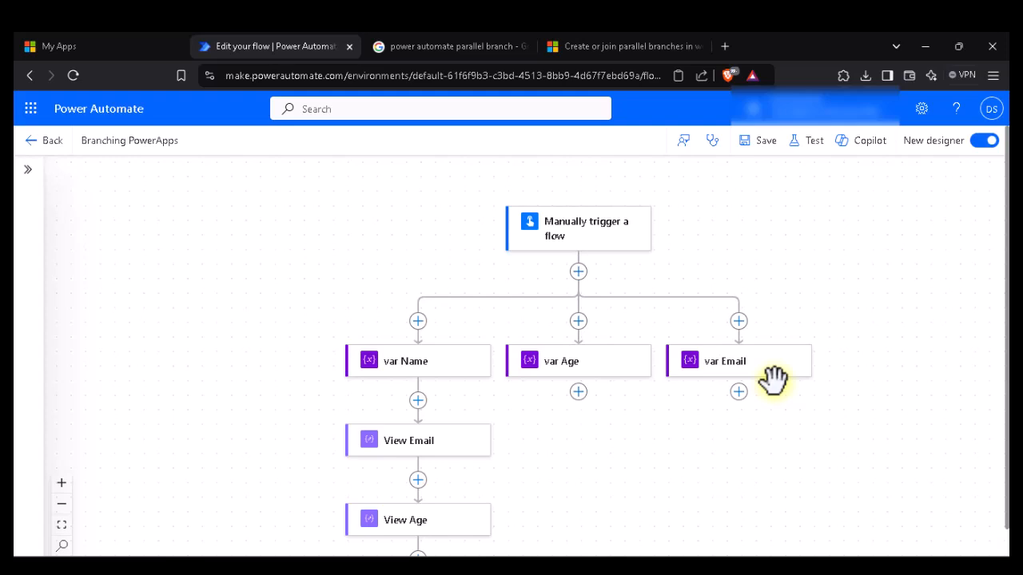
Step: Place View Email under var Email and View Age under var Age
scroll(773, 381, down, 1)
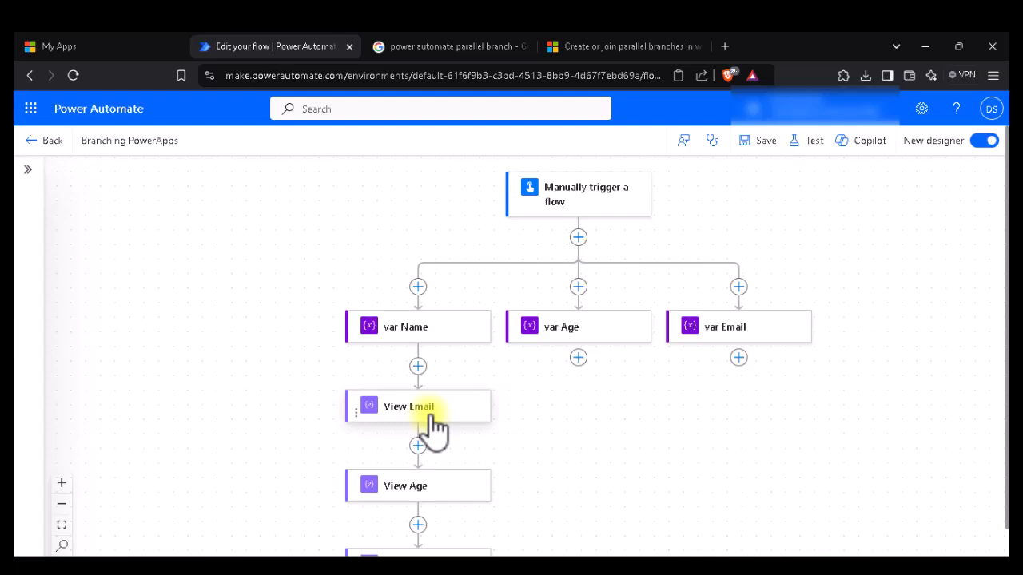
drag(435, 421, 615, 403)
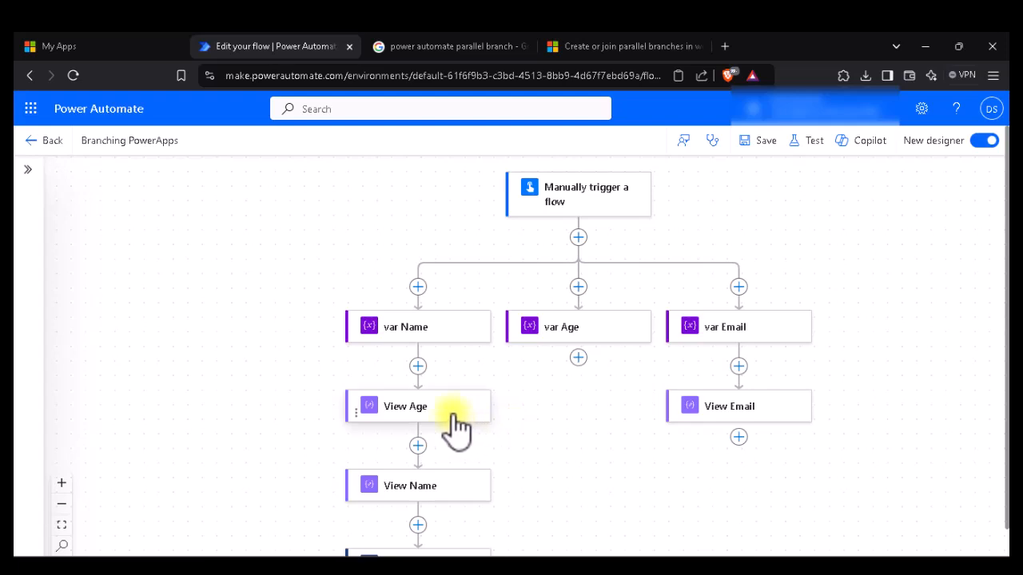
drag(454, 415, 604, 363)
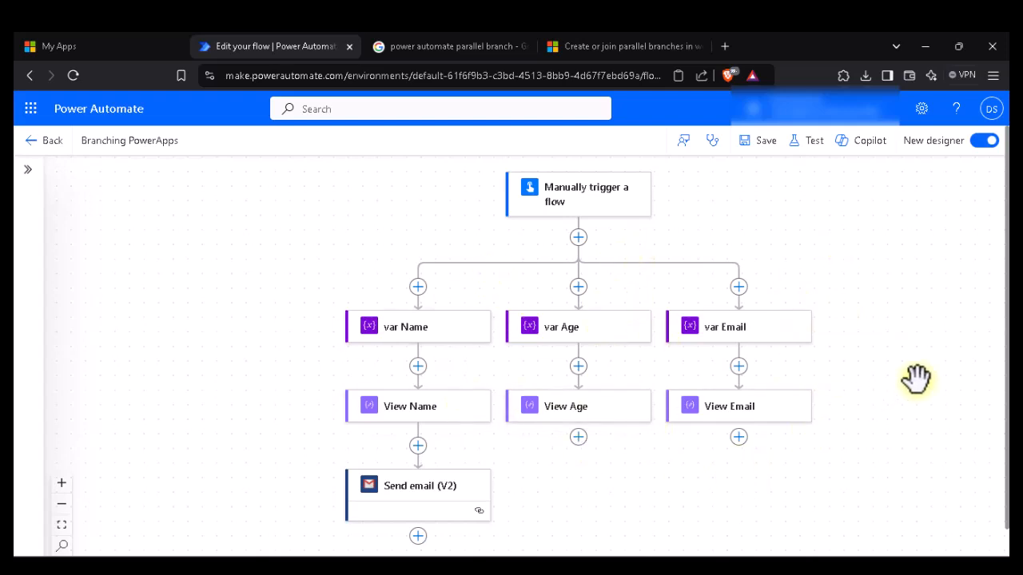
scroll(827, 382, down, 1)
scroll(755, 463, down, 1)
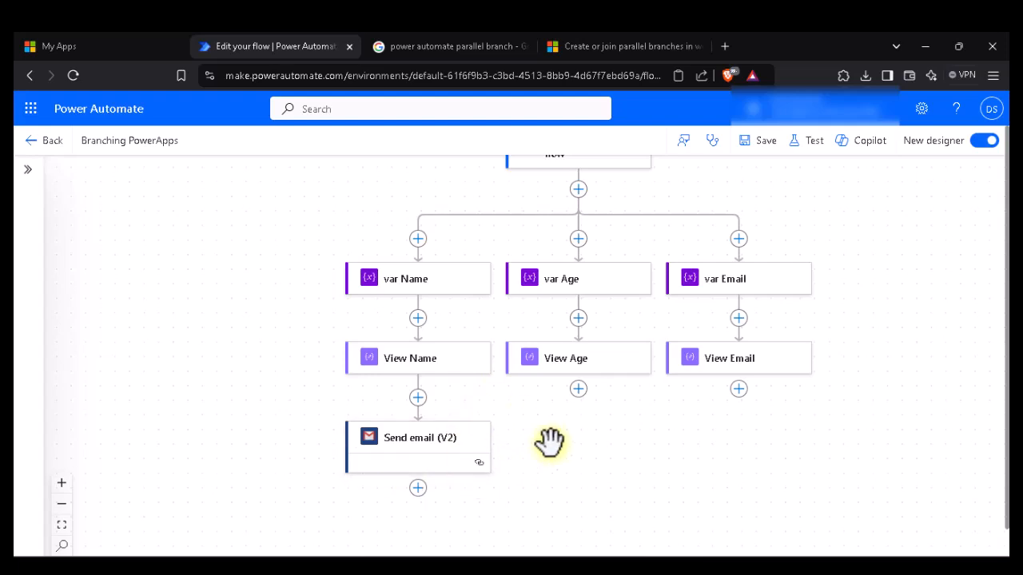
scroll(629, 462, down, 1)
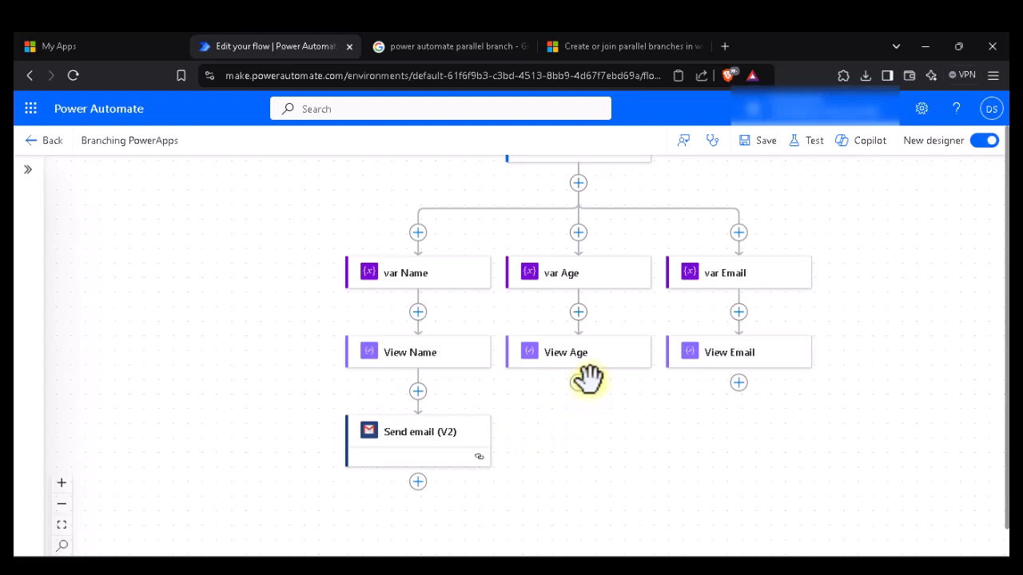
Step: In Send email (V2) Run after settings, add View Age and View Email as preceding actions
click(439, 445)
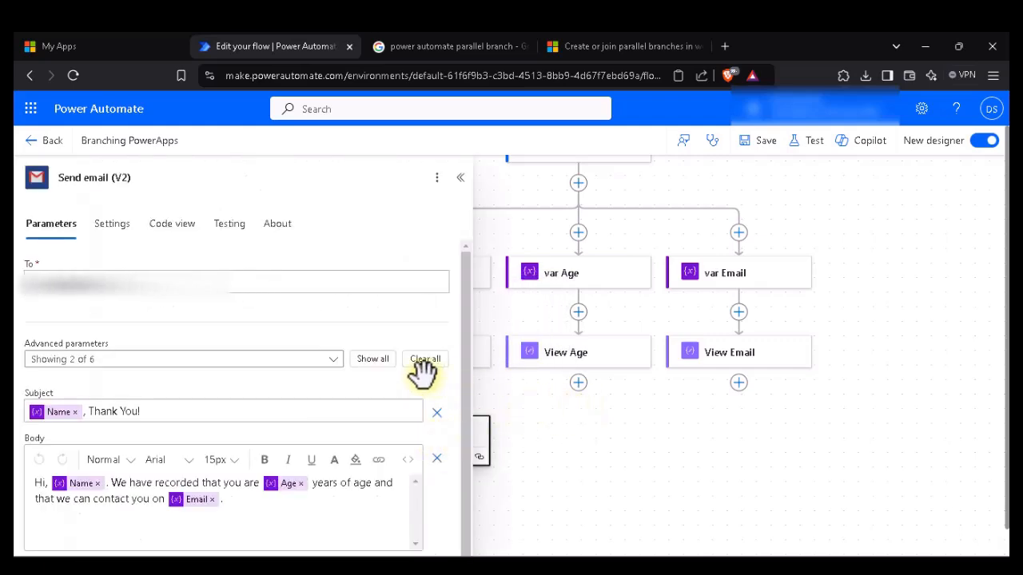
scroll(572, 396, left, 2)
scroll(572, 395, left, 2)
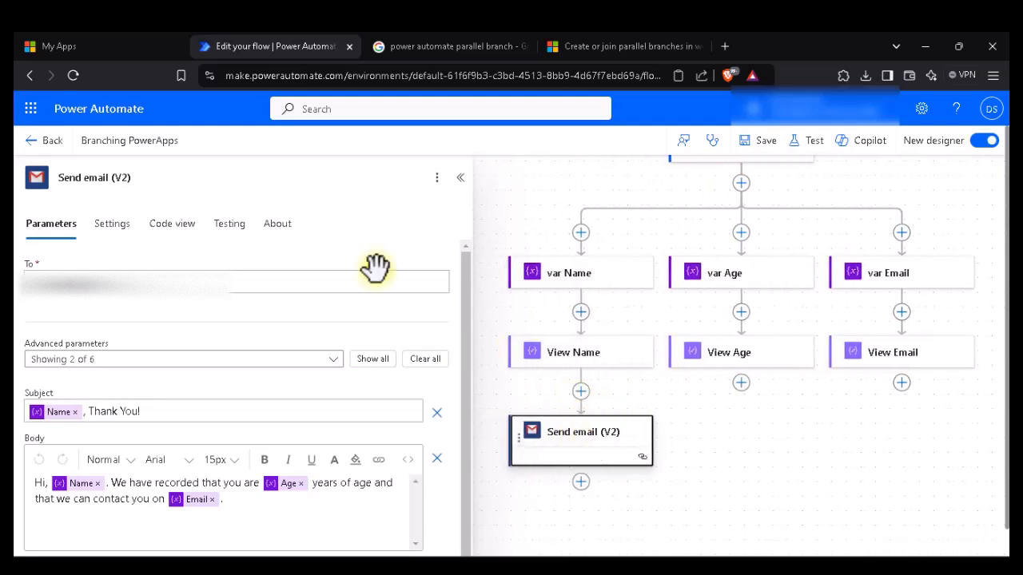
click(108, 235)
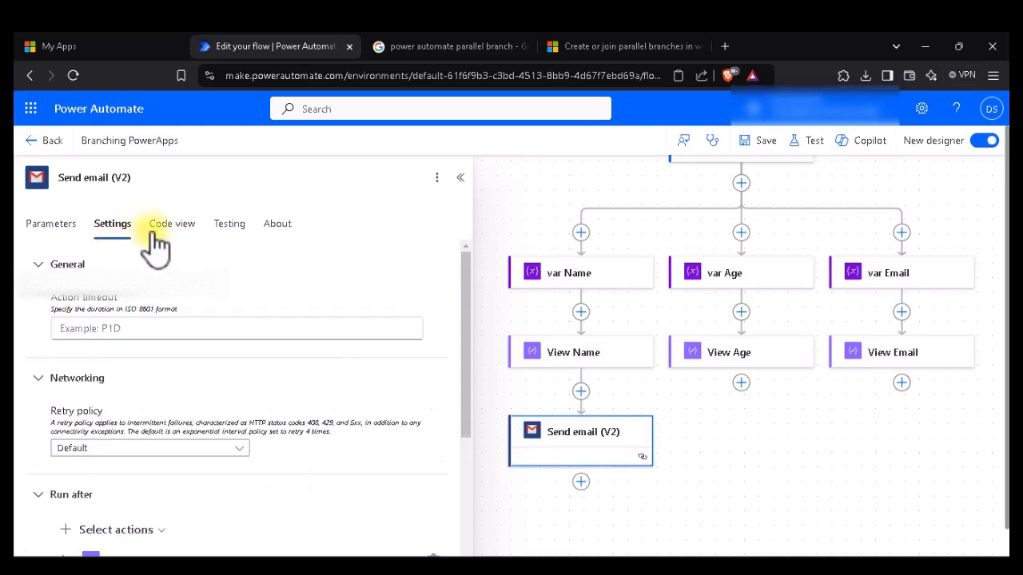
scroll(329, 272, down, 4)
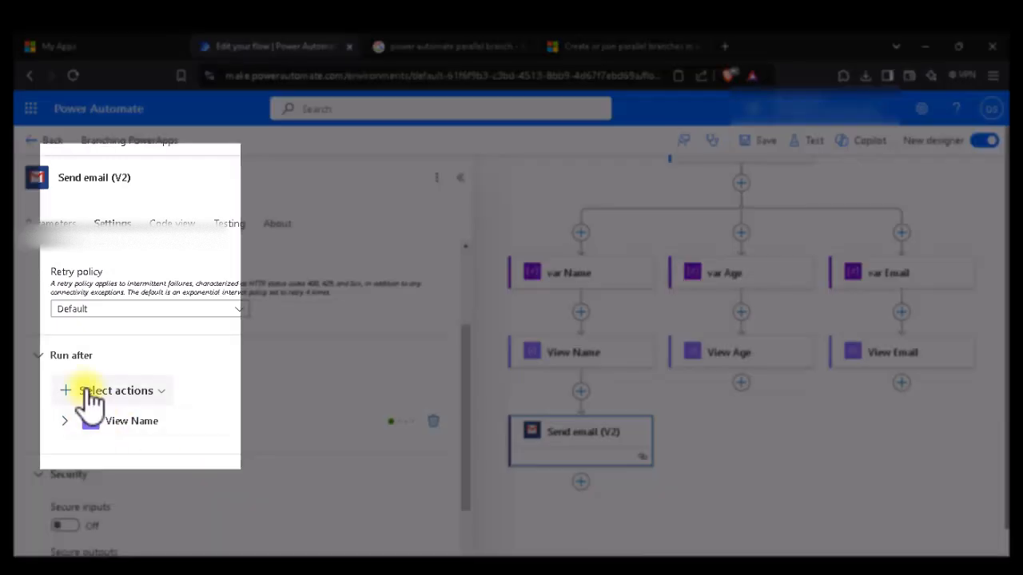
click(89, 391)
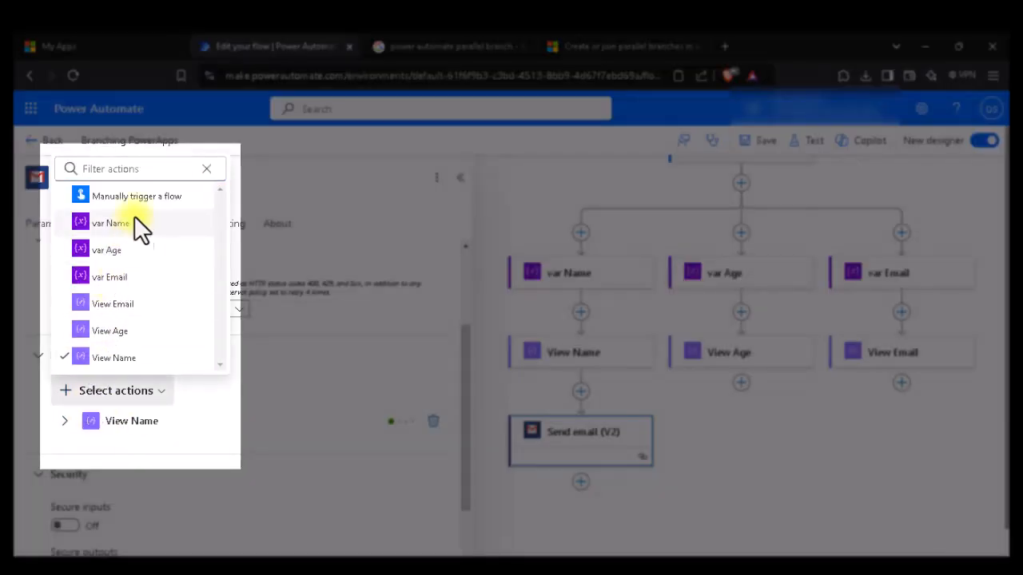
click(112, 332)
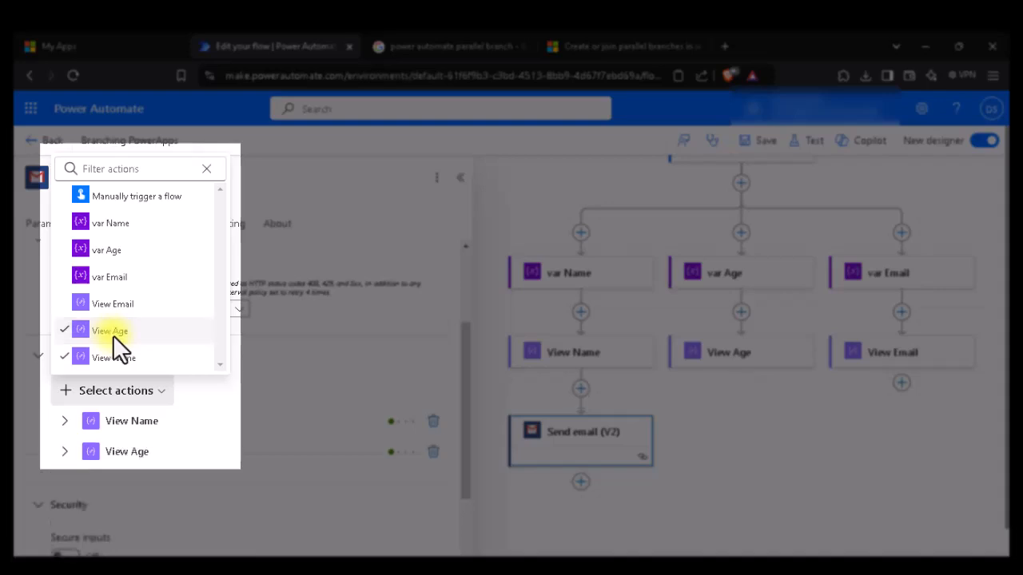
click(387, 339)
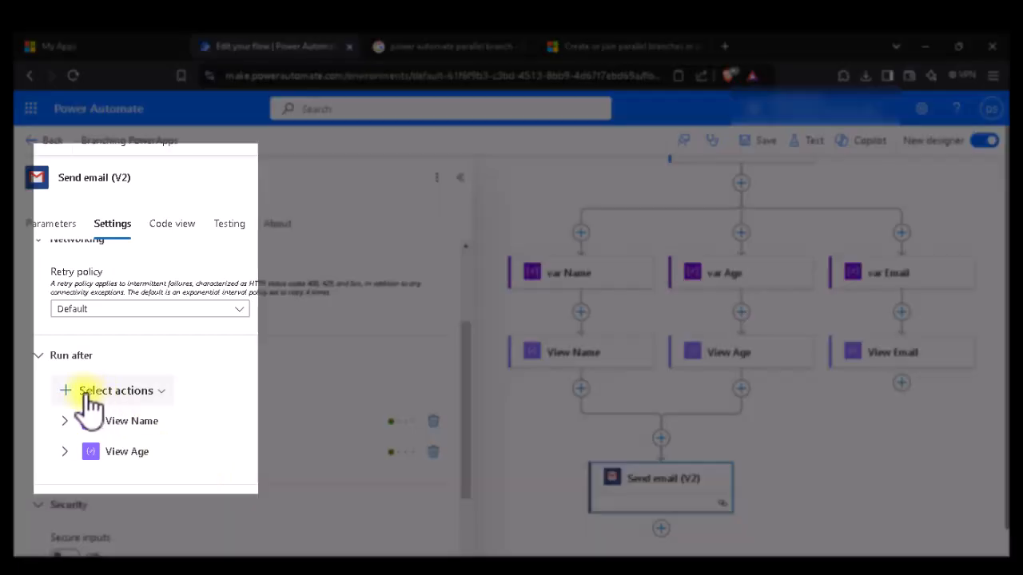
click(90, 403)
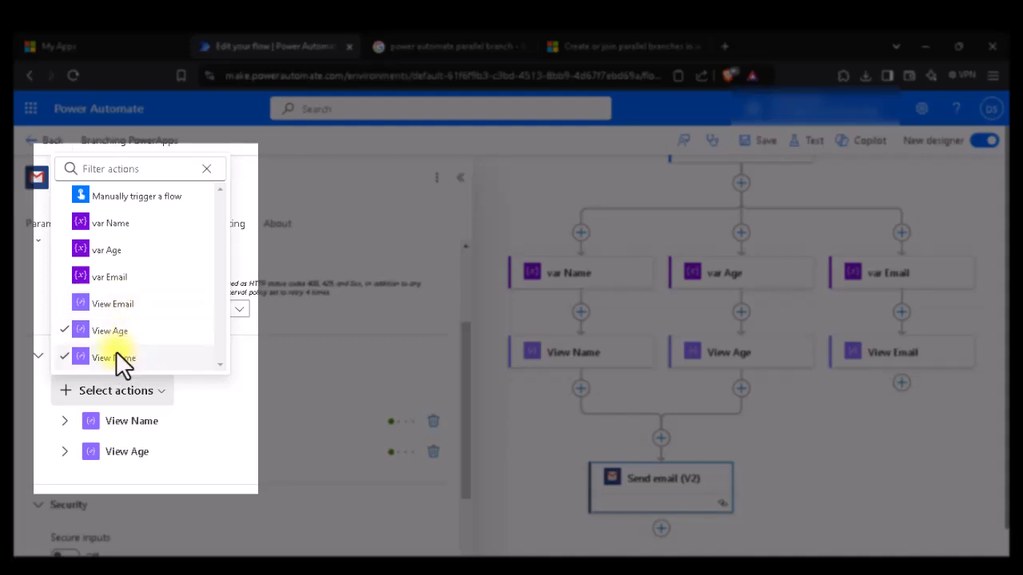
click(144, 311)
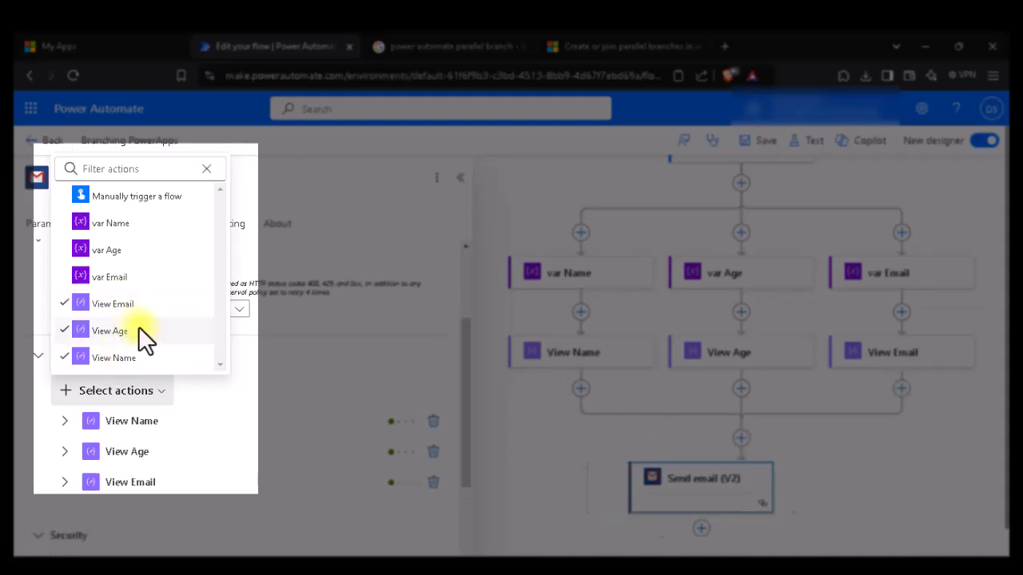
click(403, 251)
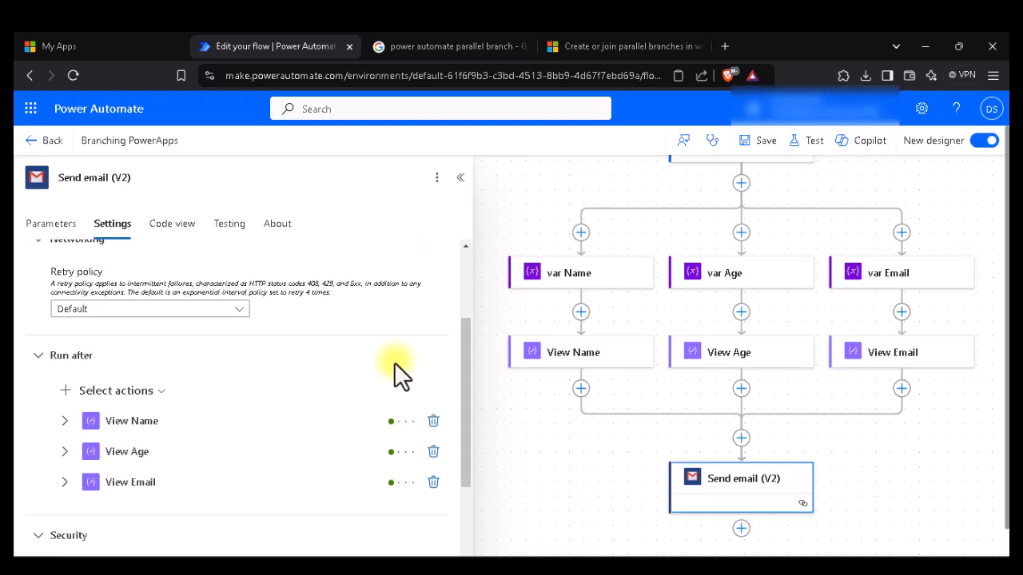
Step: Check the Send email (V2) subject and body parameters, then close its details panel
scroll(751, 302, up, 1)
scroll(751, 302, up, 1)
scroll(751, 302, down, 1)
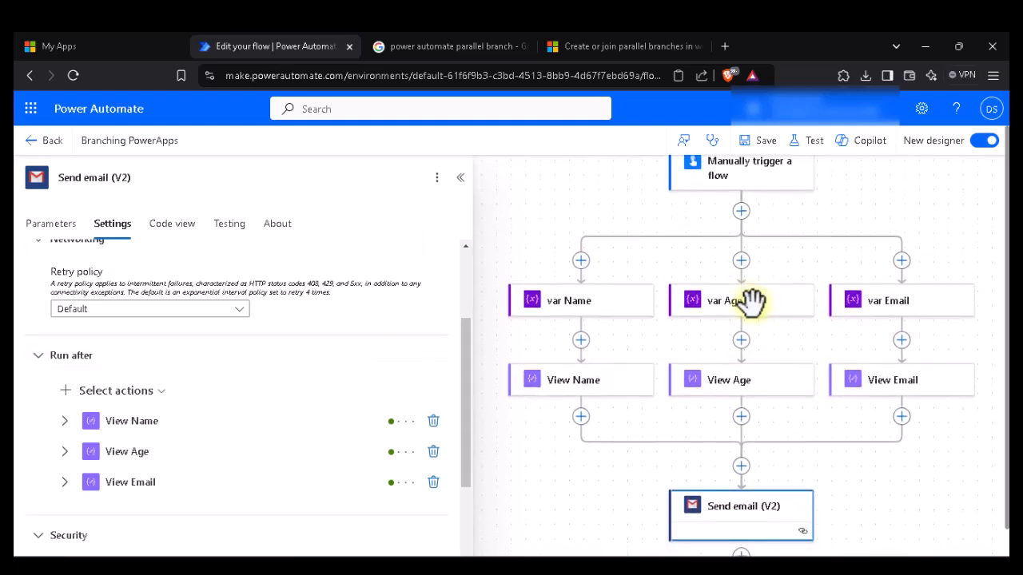
scroll(751, 302, down, 1)
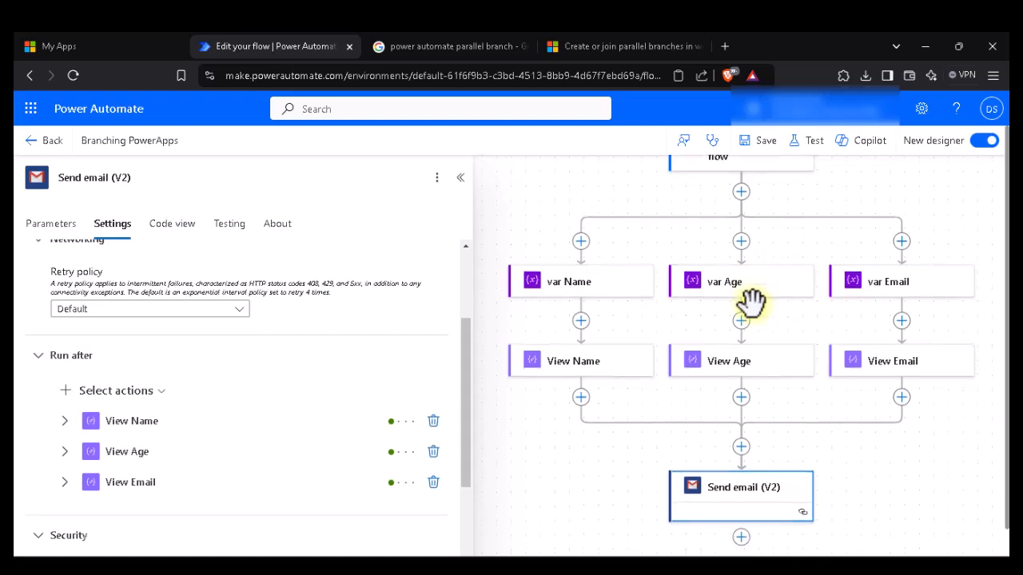
click(740, 491)
scroll(342, 468, down, 1)
scroll(342, 468, up, 1)
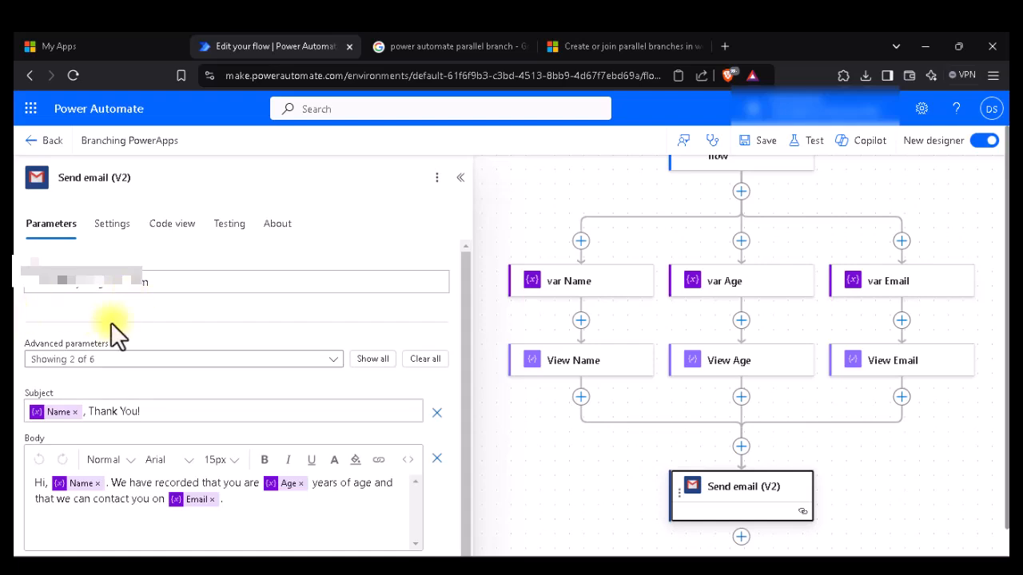
scroll(98, 427, down, 1)
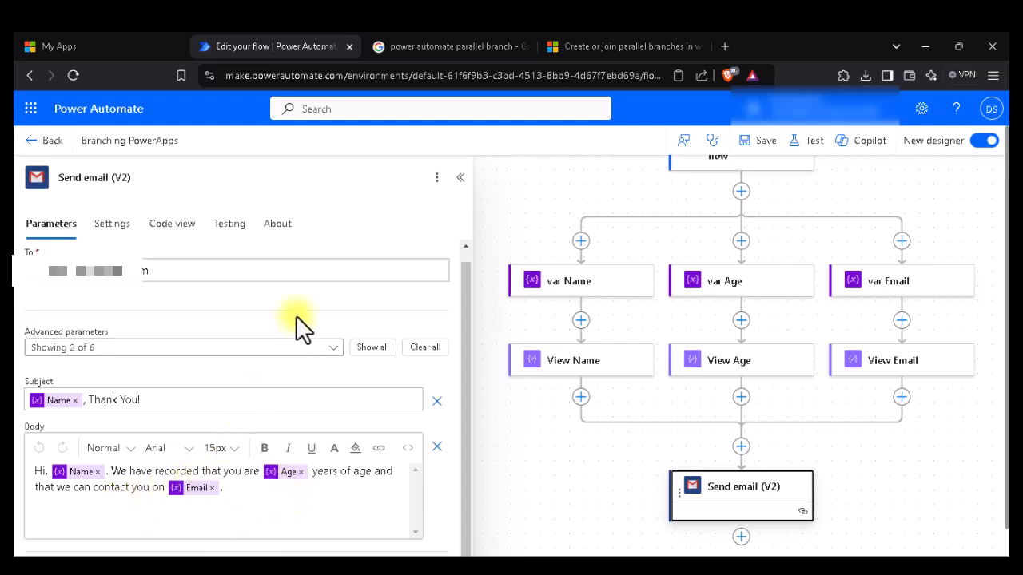
click(460, 177)
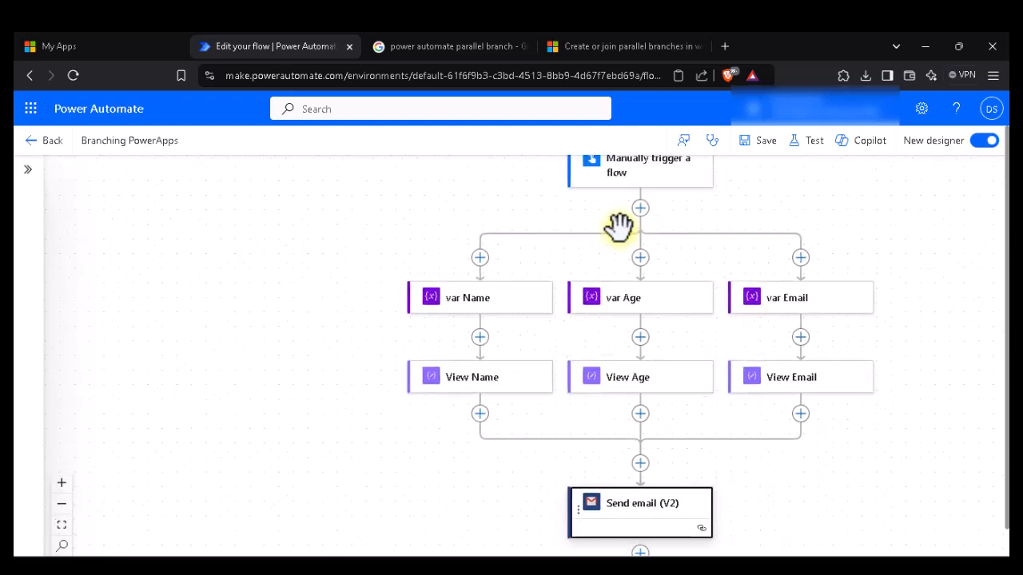
Step: Save the flow and start a manual test
click(775, 150)
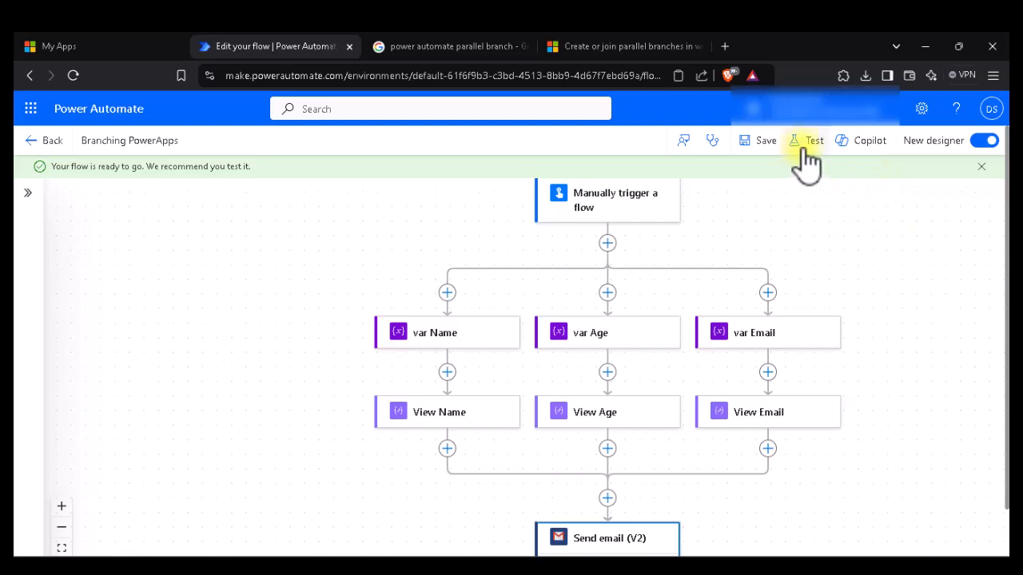
click(809, 151)
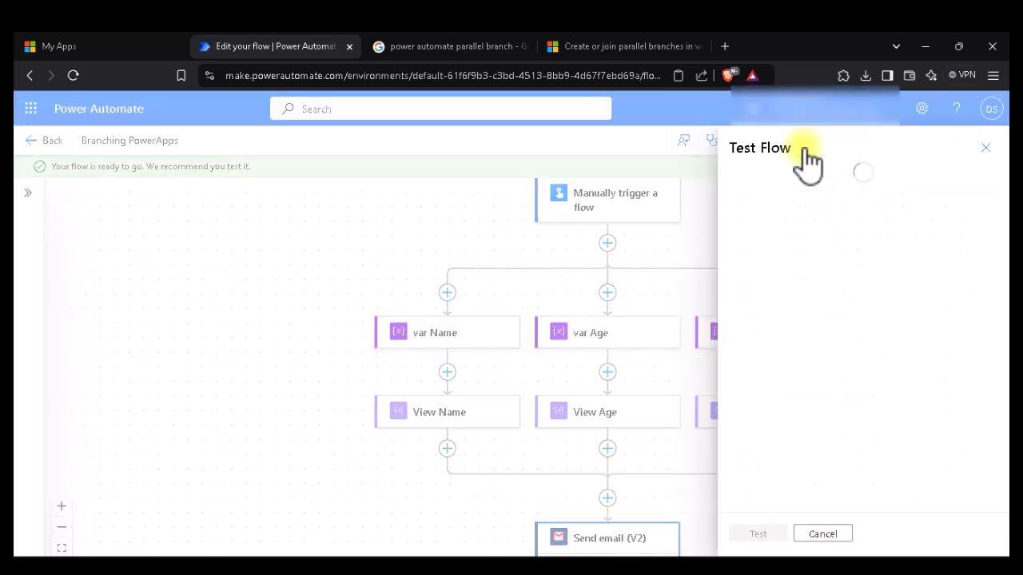
click(770, 179)
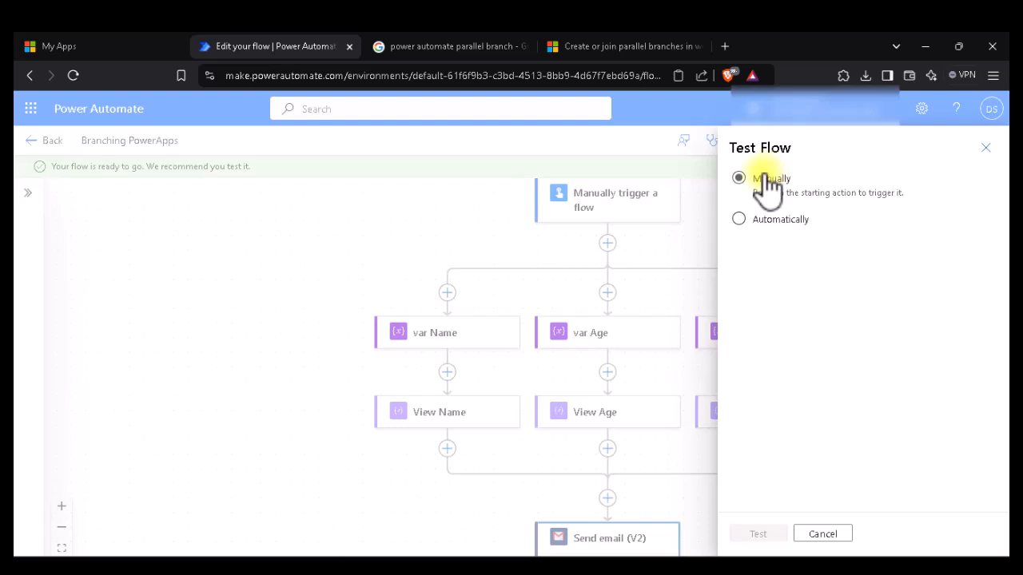
click(755, 534)
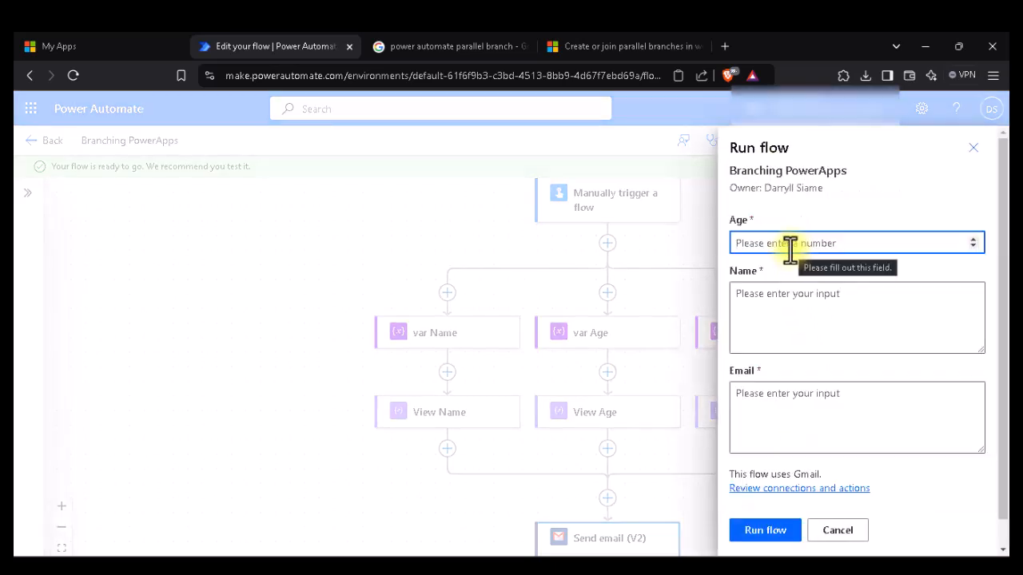
Step: Run the test with Age 20, a sample name and an email address
text(20)
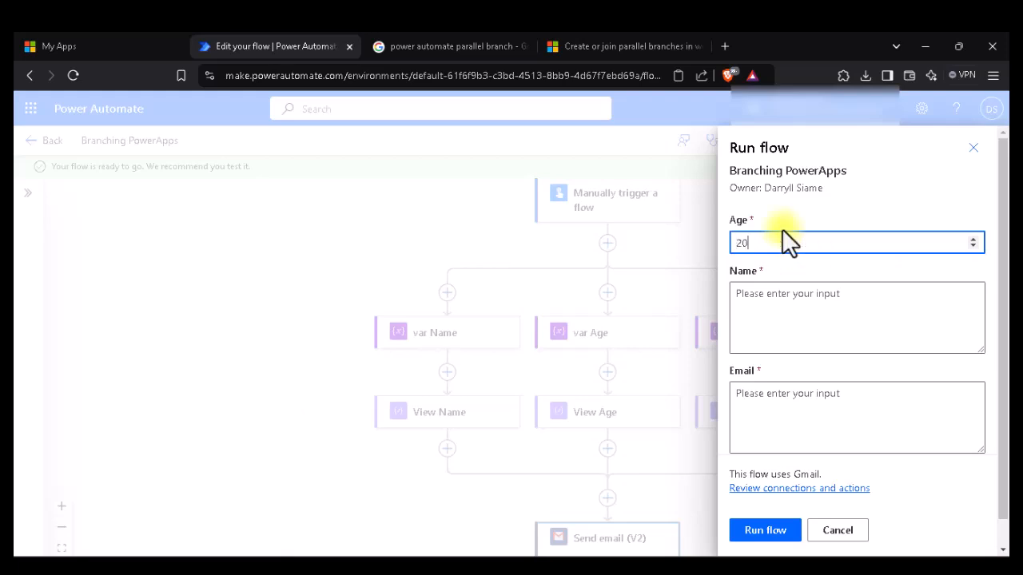
click(749, 327)
text(IT Wiz)
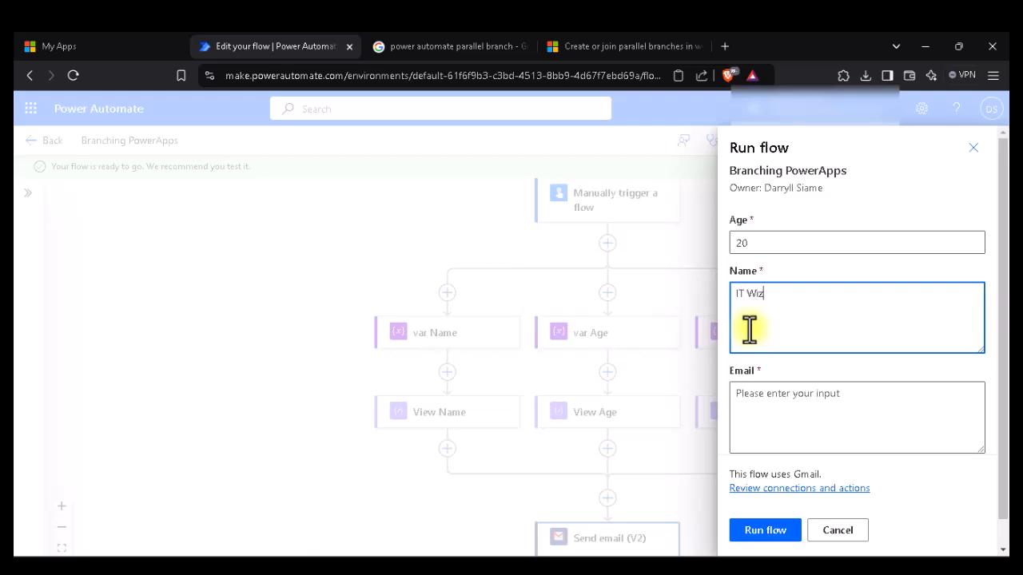
click(757, 411)
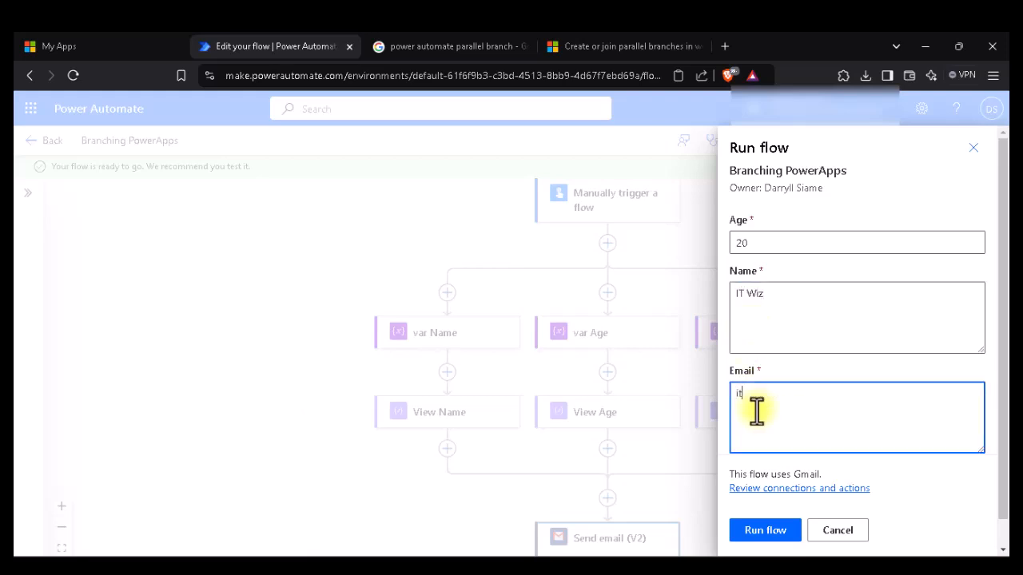
click(762, 535)
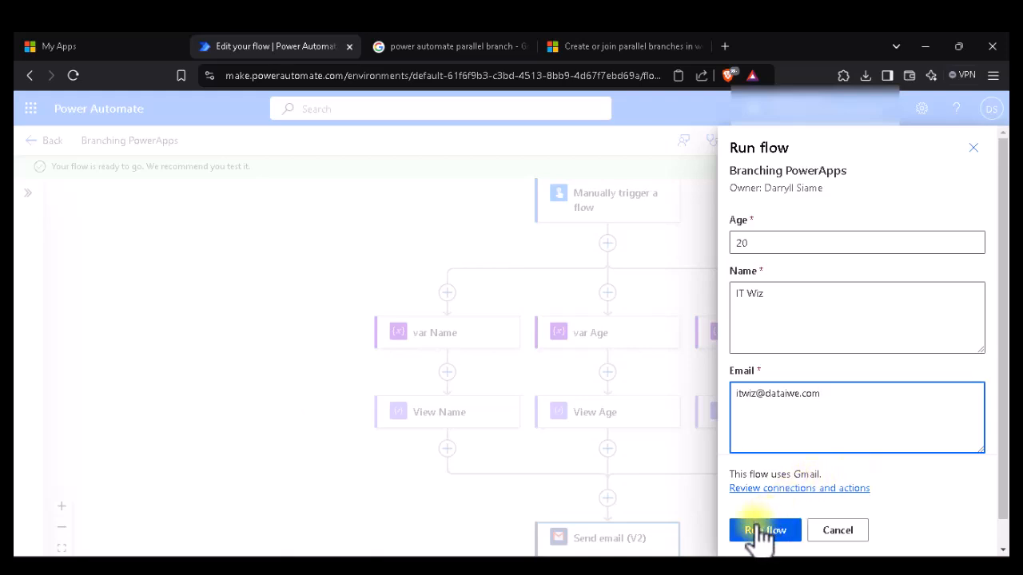
click(761, 533)
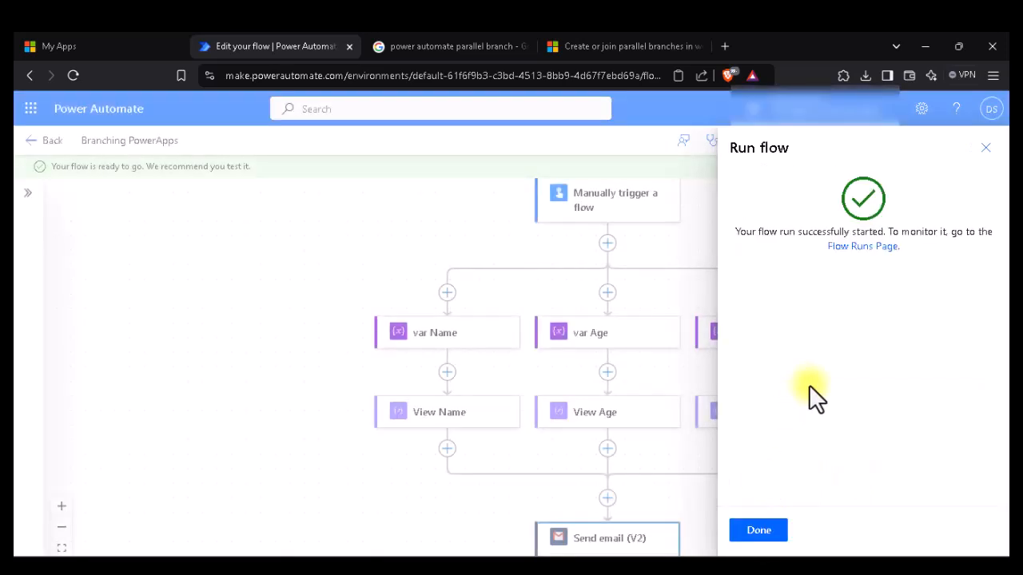
Step: Close the Run flow panel, review the successful run across all branches, then switch to Gmail
click(758, 537)
scroll(812, 396, up, 4)
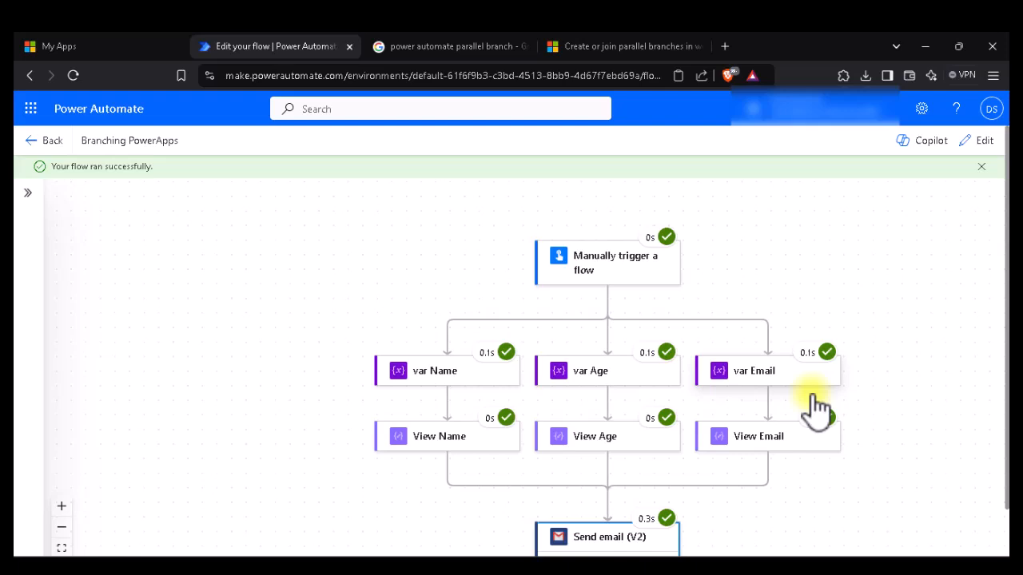
scroll(871, 460, down, 1)
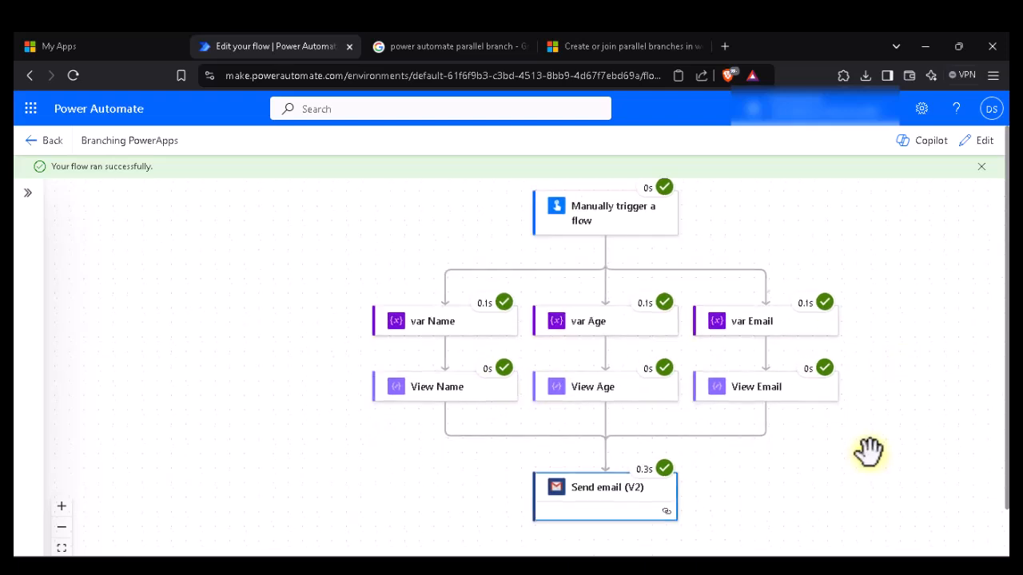
scroll(869, 452, down, 3)
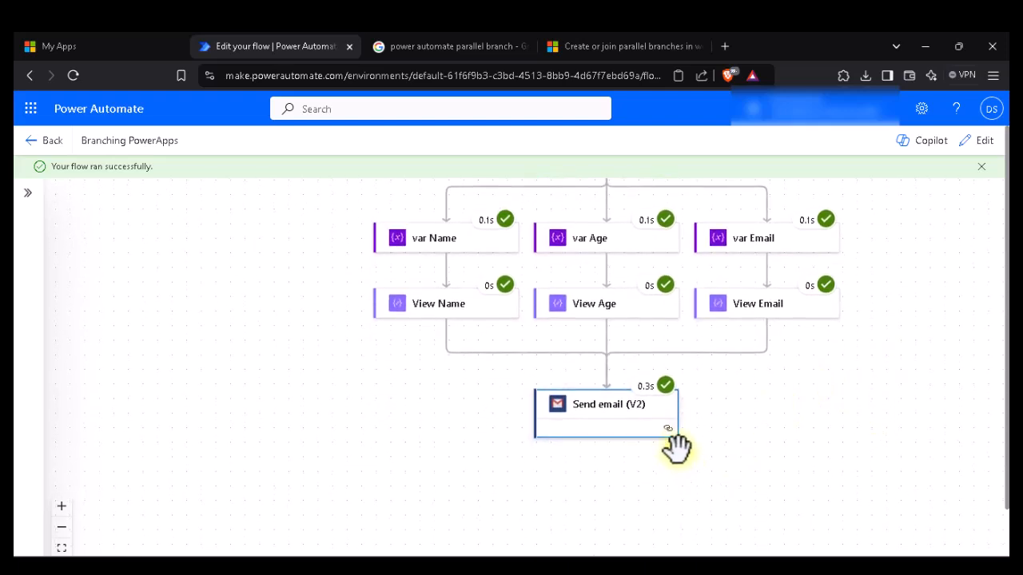
mouse_move(635, 551)
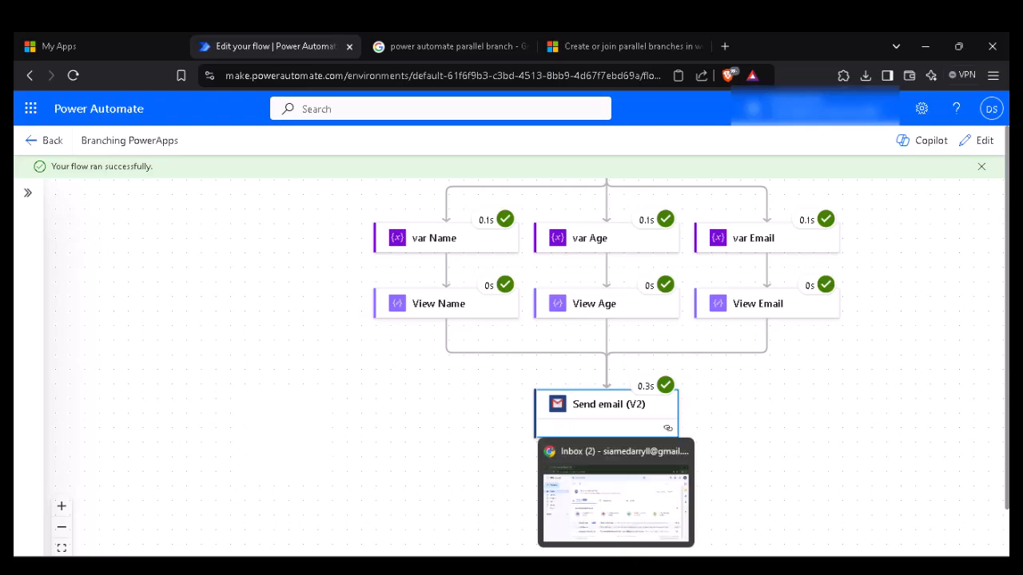
click(623, 504)
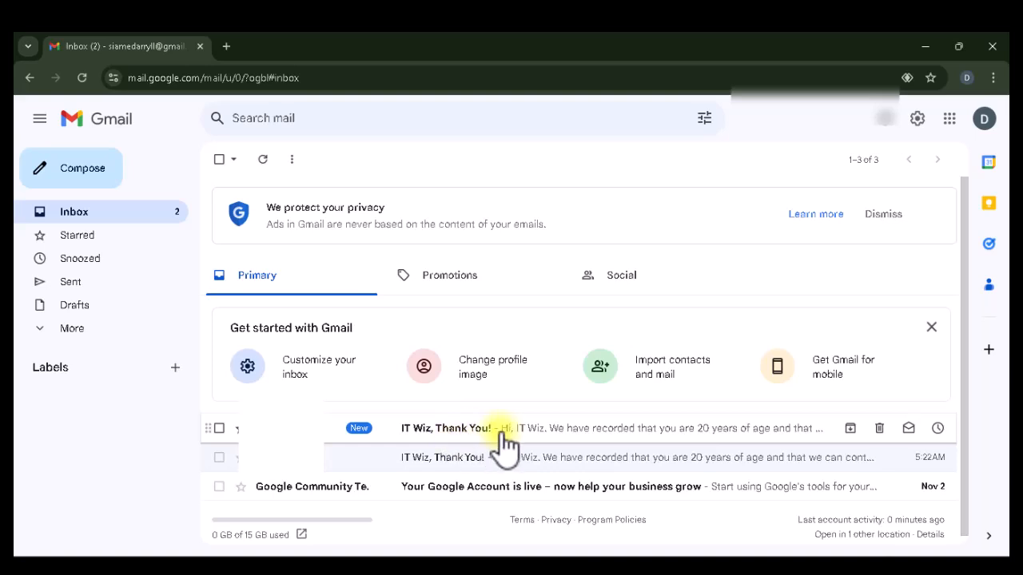
Step: Open the newest 'Thank You!' email from the flow and read its reported age
click(598, 439)
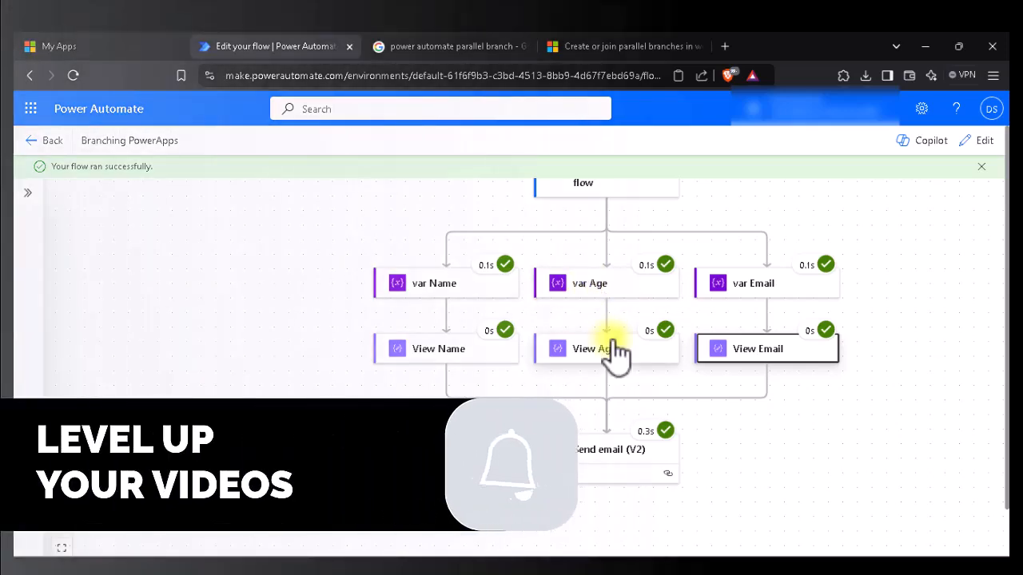
scroll(615, 352, down, 1)
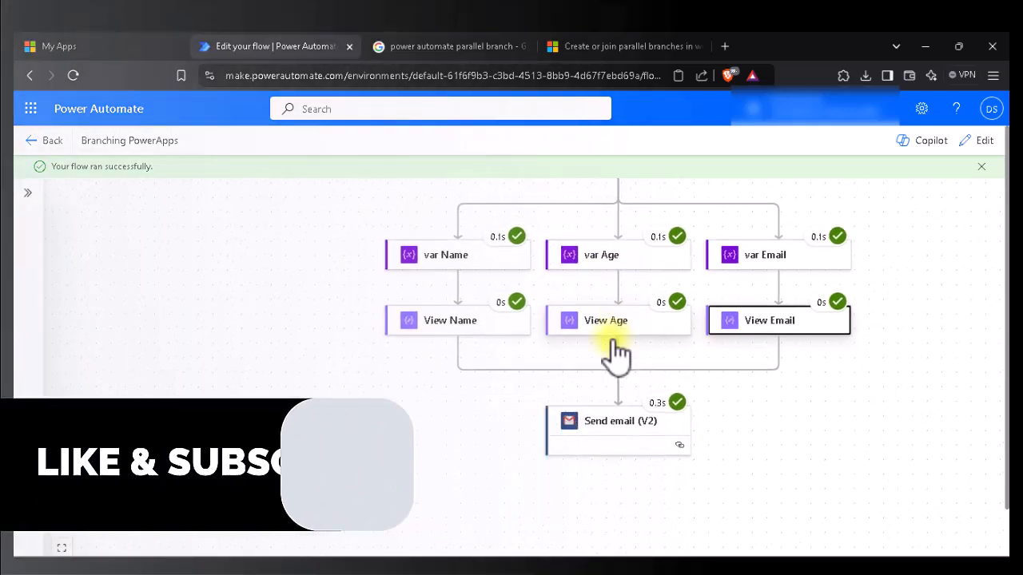